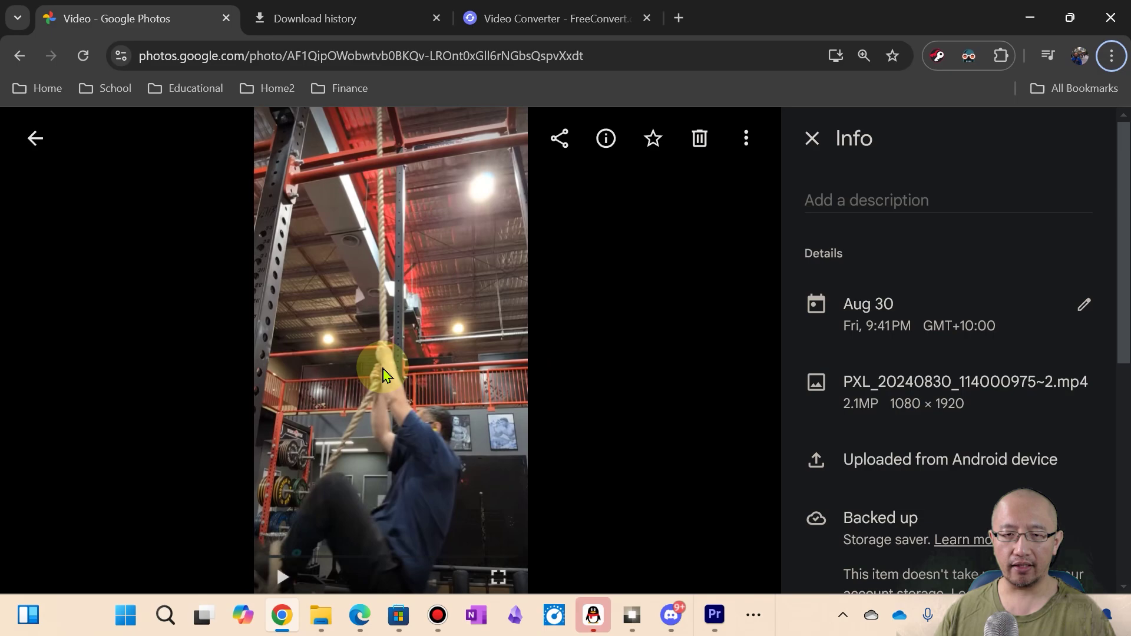
Preview the rope-climb clip, then download PXL_20240830_114000975~2.mp4 (8.8 MB) from Google Photos.
{"action": "left_click", "coordinate": [394, 388]}
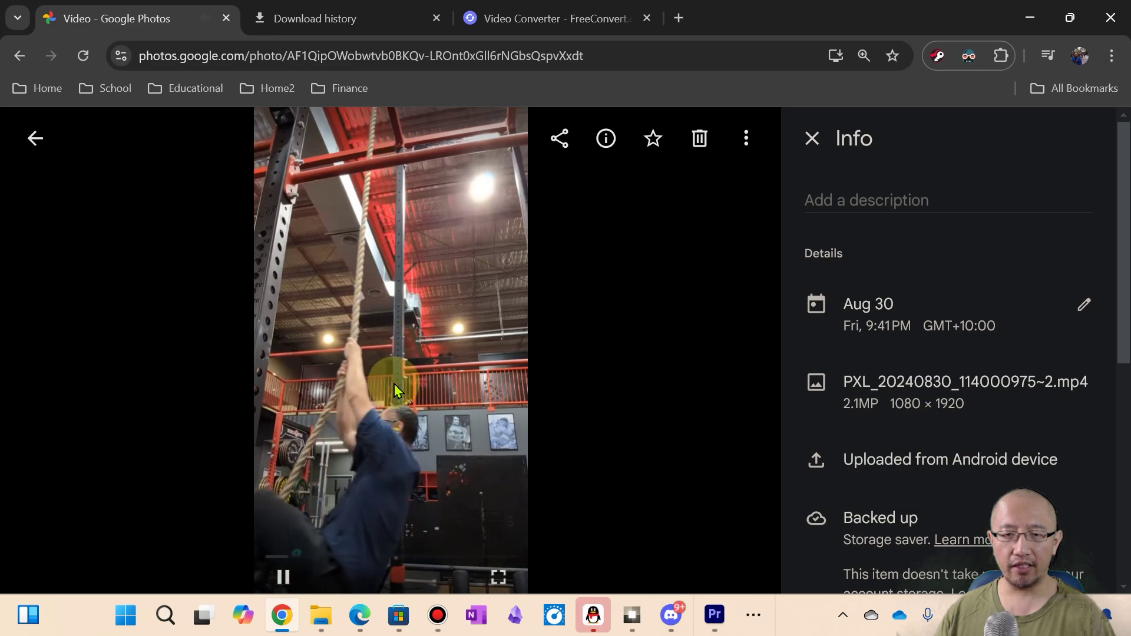
{"action": "left_click", "coordinate": [404, 354]}
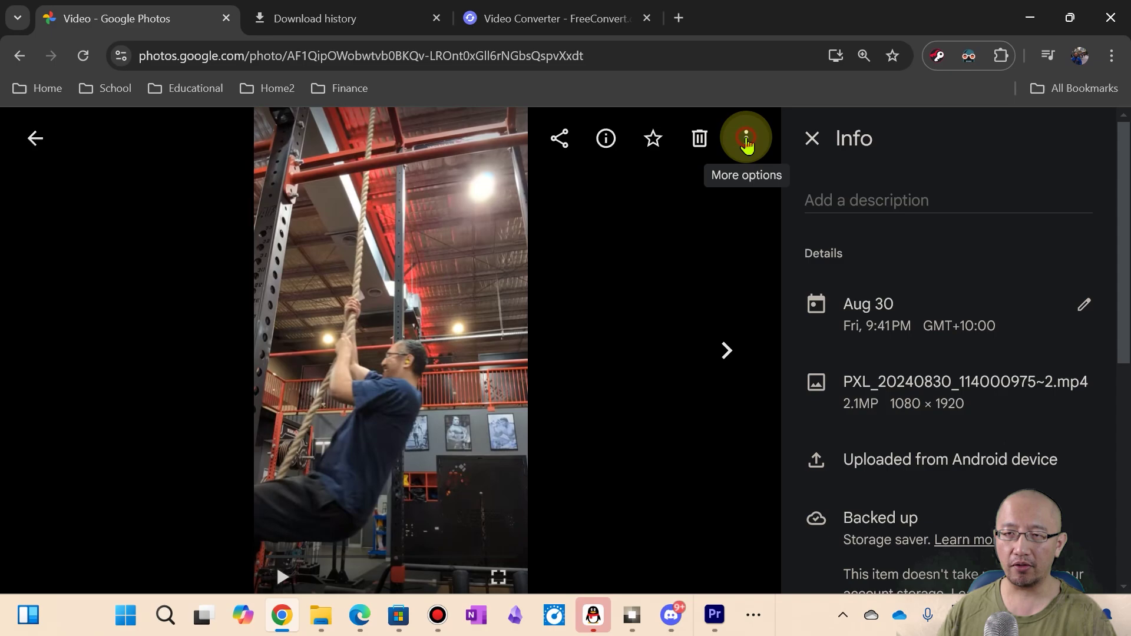
{"action": "left_click", "coordinate": [747, 139]}
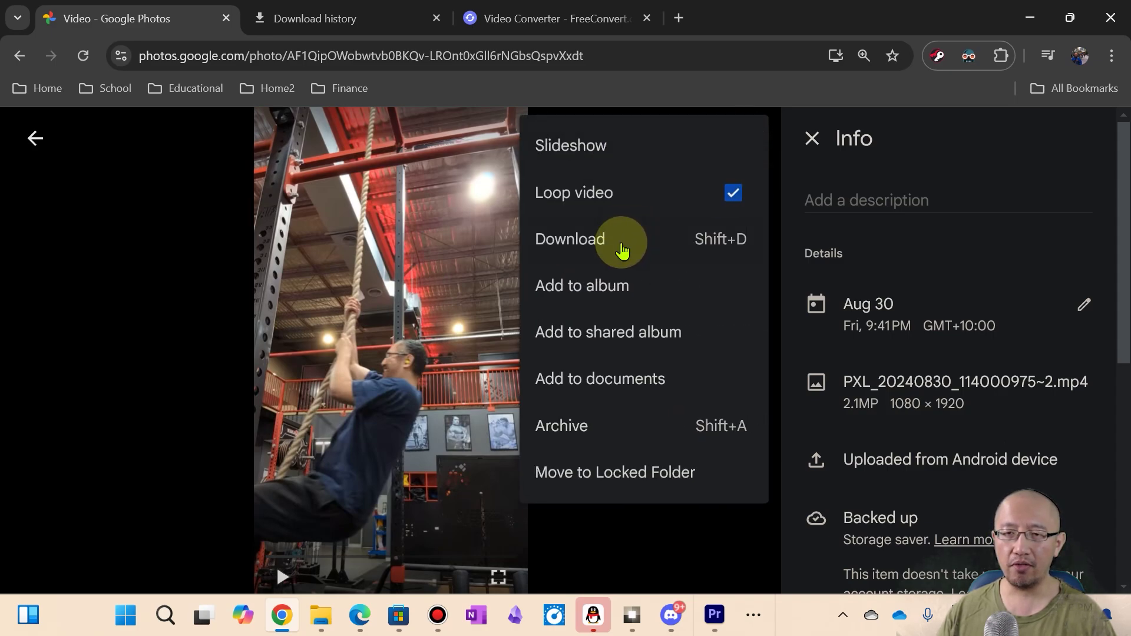
{"action": "left_click", "coordinate": [588, 247]}
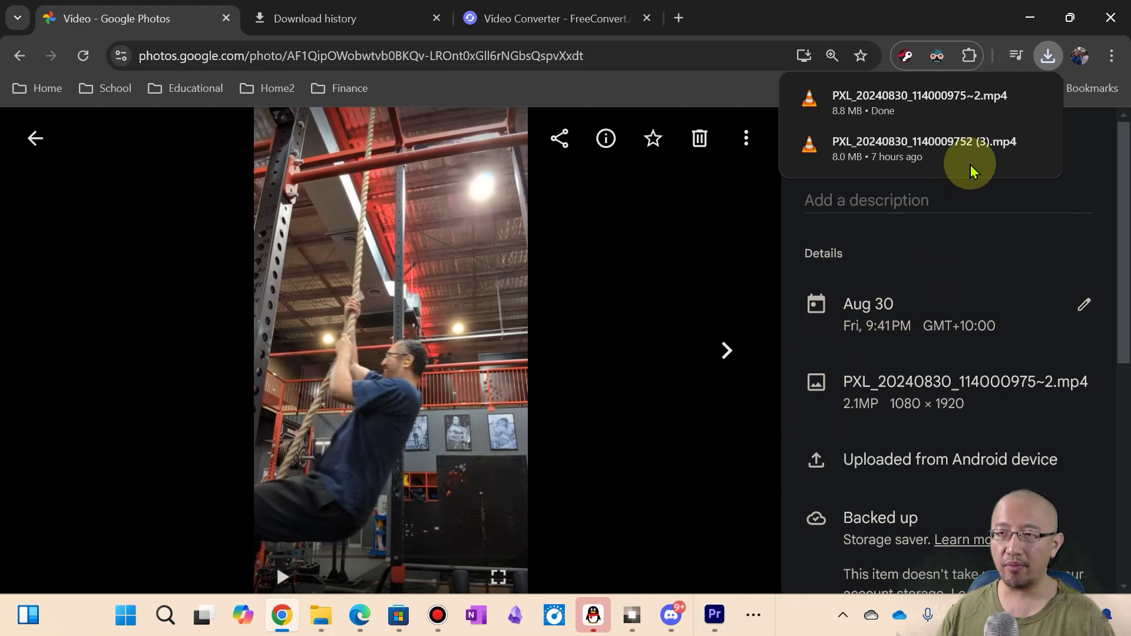
Reveal the downloaded mp4 in the Downloads folder and test-play it in VLC, then close VLC.
{"action": "mouse_move", "coordinate": [1023, 120]}
{"action": "left_click", "coordinate": [1003, 99]}
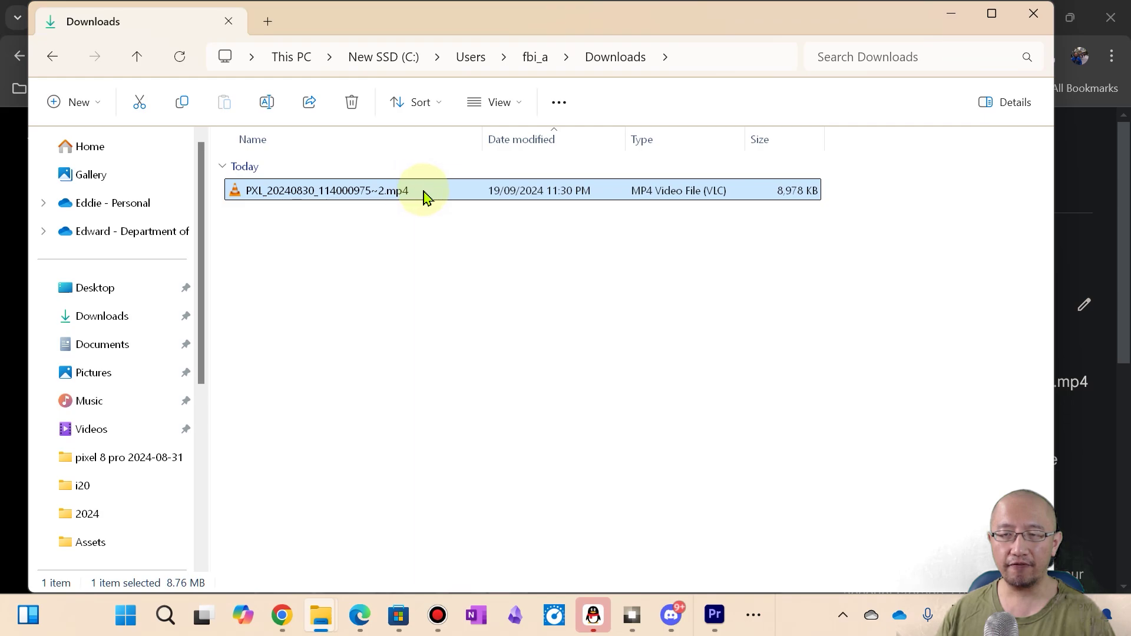
{"action": "left_click", "coordinate": [387, 193]}
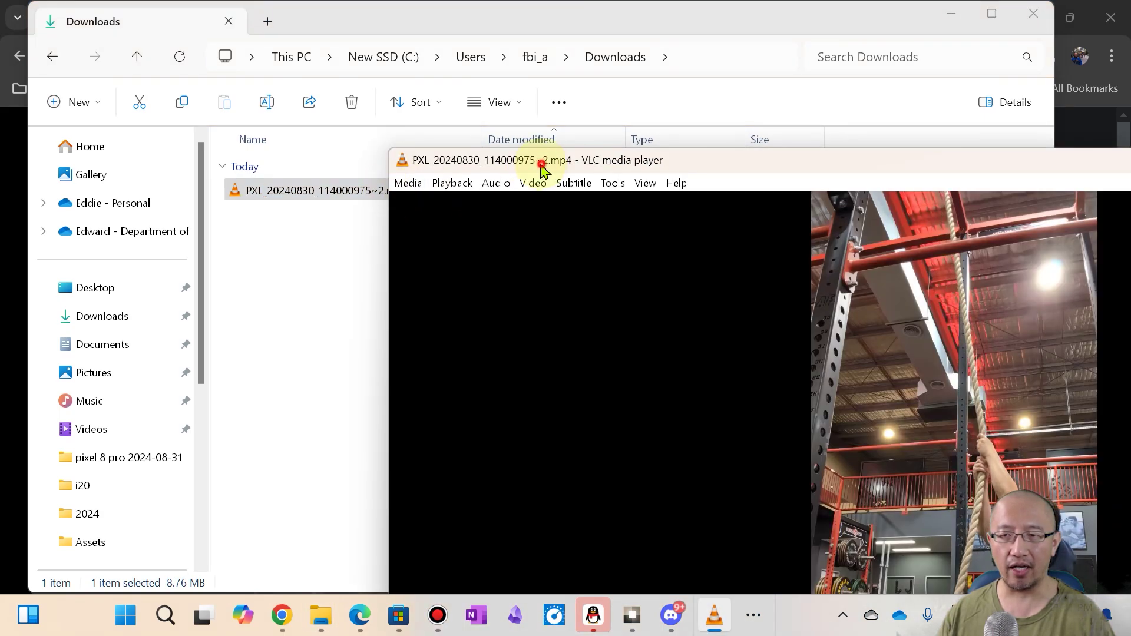
{"action": "left_click_drag", "start_coordinate": [538, 158], "coordinate": [135, 83]}
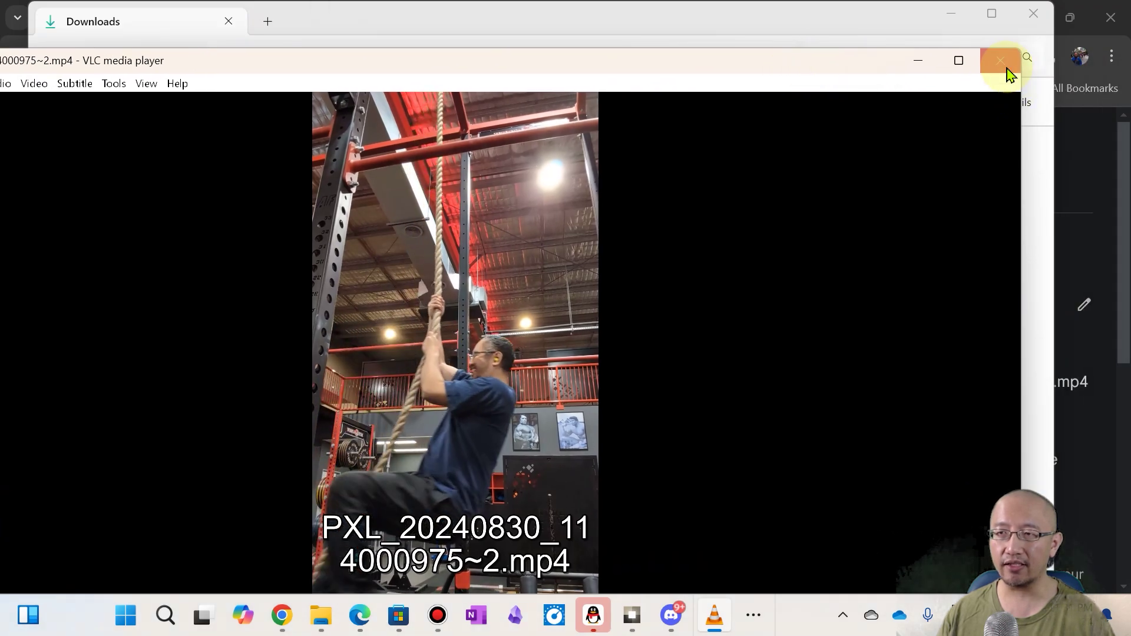
{"action": "left_click", "coordinate": [1000, 62]}
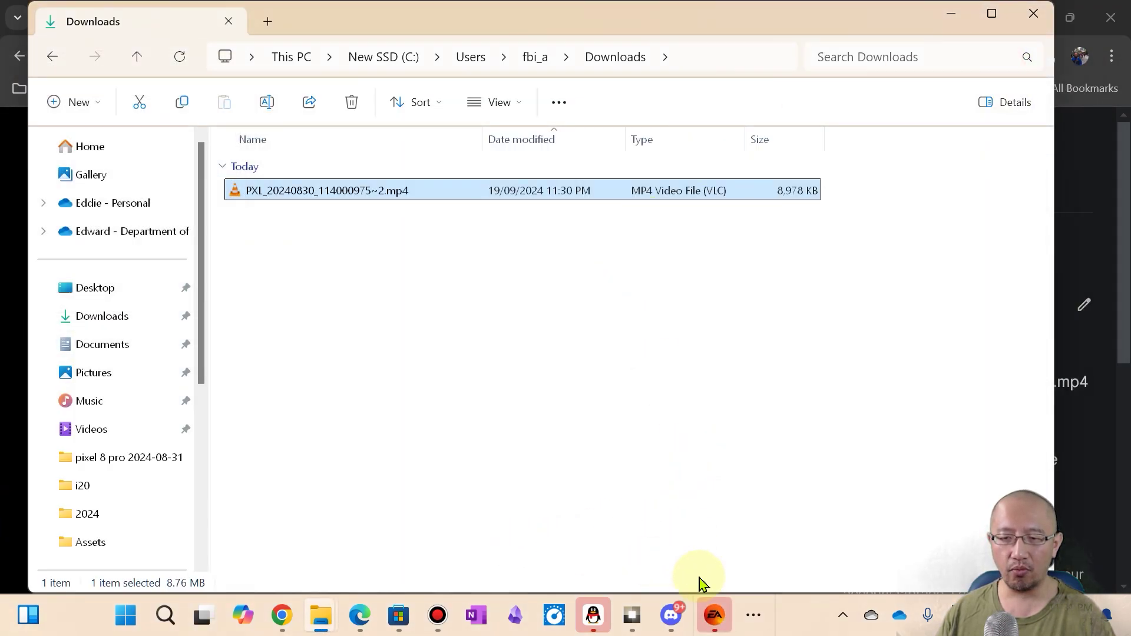
Put Downloads top-right beside Premiere and drag the mp4 to the timeline; it fails on vp09.
{"action": "left_click", "coordinate": [753, 624]}
{"action": "left_click", "coordinate": [757, 563]}
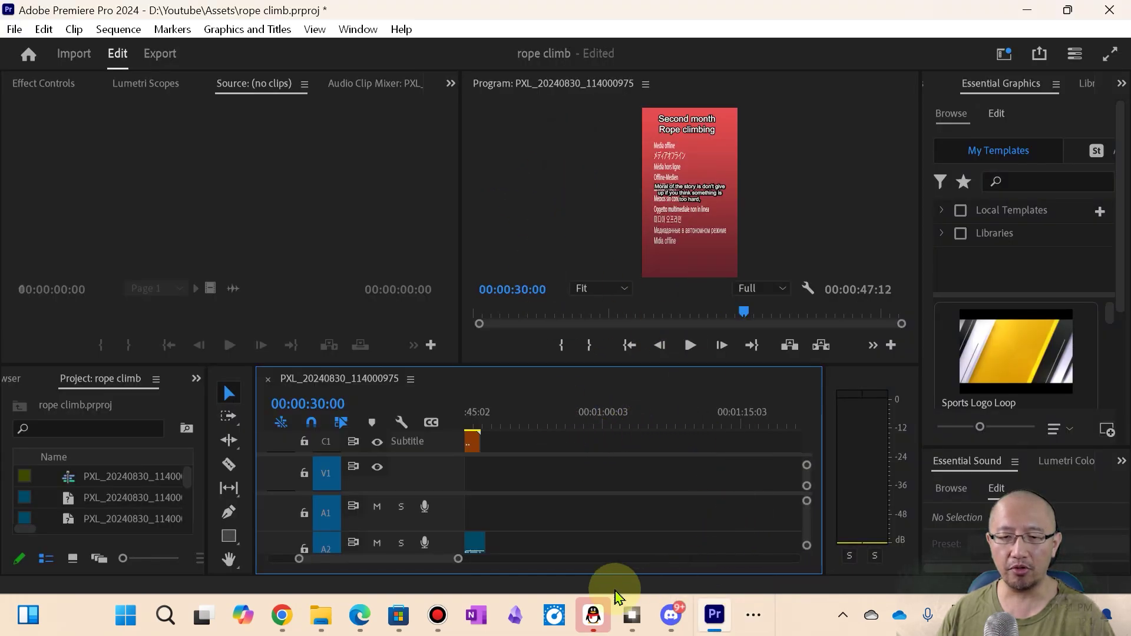
{"action": "left_click", "coordinate": [319, 618]}
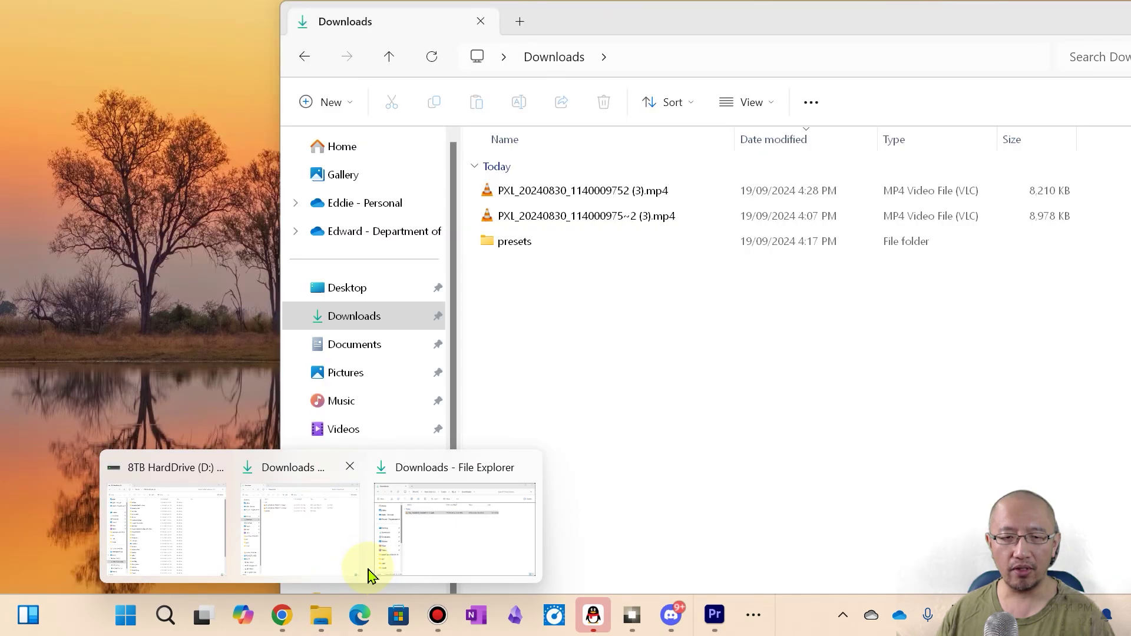
{"action": "left_click", "coordinate": [452, 518]}
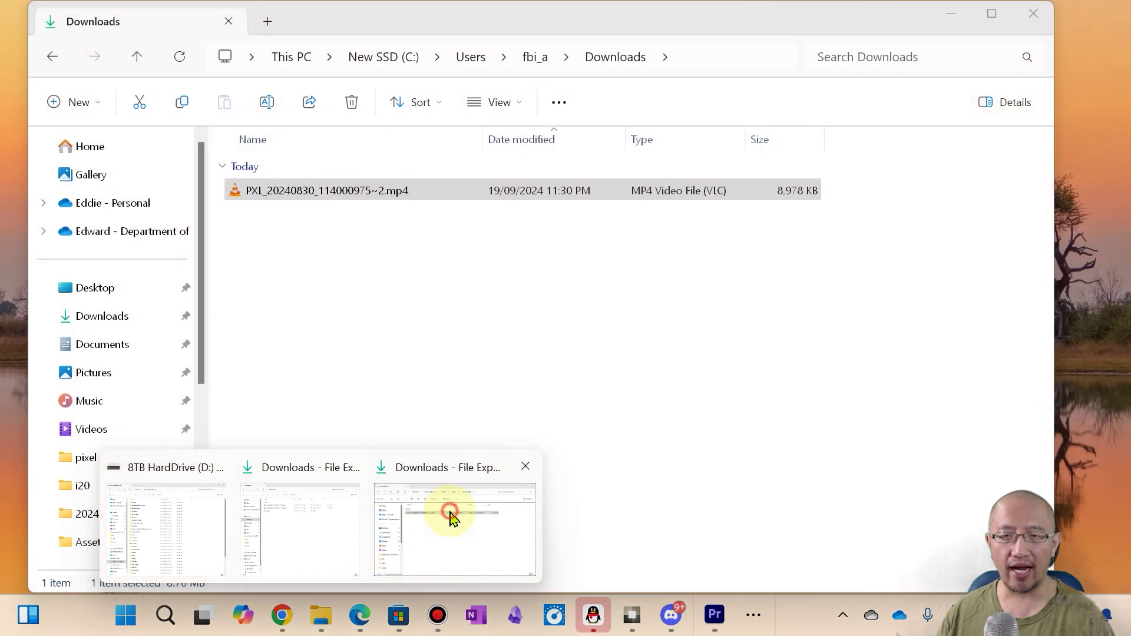
{"action": "left_click_drag", "start_coordinate": [488, 18], "coordinate": [1128, 3]}
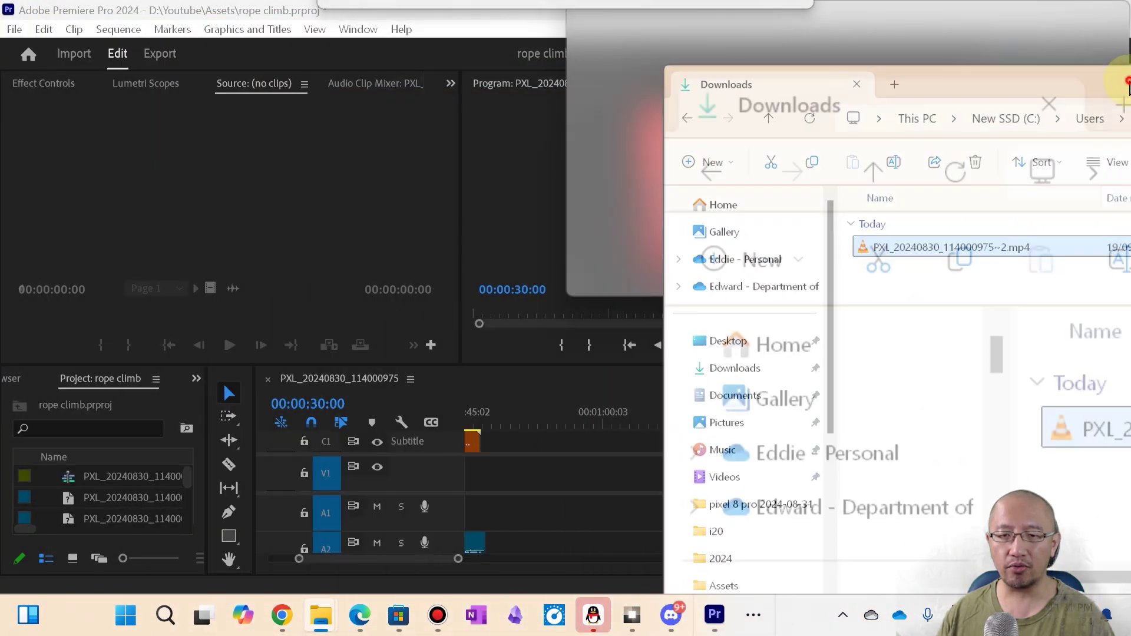
{"action": "left_click_drag", "start_coordinate": [882, 194], "coordinate": [542, 485]}
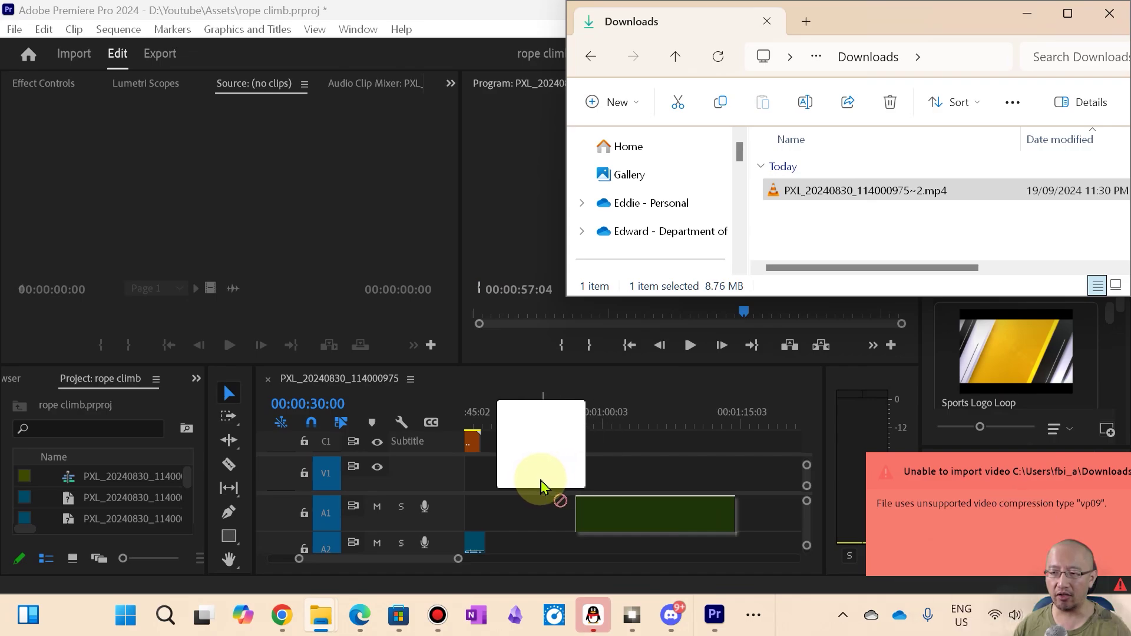
{"action": "left_click_drag", "start_coordinate": [542, 486], "coordinate": [537, 480]}
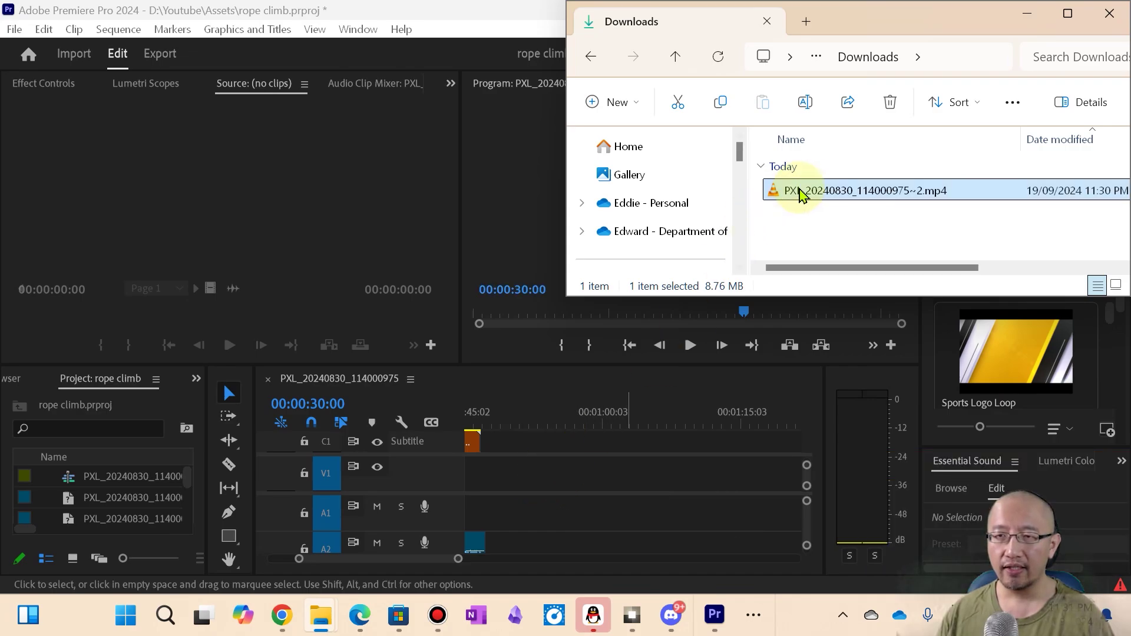
Drop the mp4 onto the timeline, getting only audio on A1 with black video, then return to Chrome.
{"action": "left_click", "coordinate": [805, 190]}
{"action": "left_click_drag", "start_coordinate": [642, 359], "coordinate": [535, 510]}
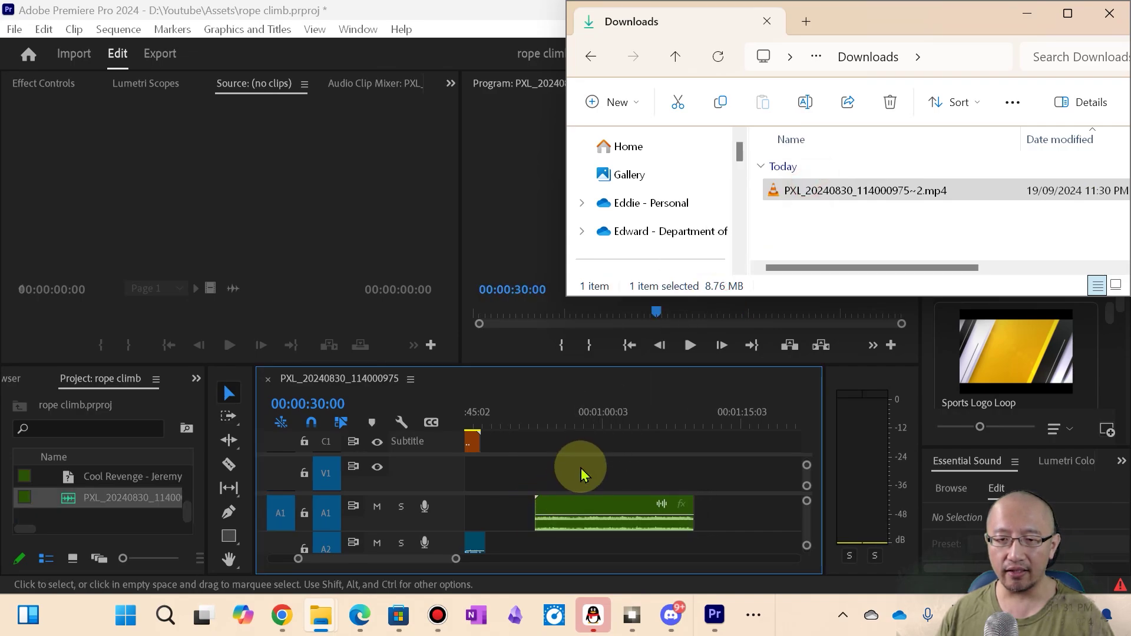
{"action": "left_click", "coordinate": [561, 459]}
{"action": "left_click_drag", "start_coordinate": [537, 419], "coordinate": [588, 421]}
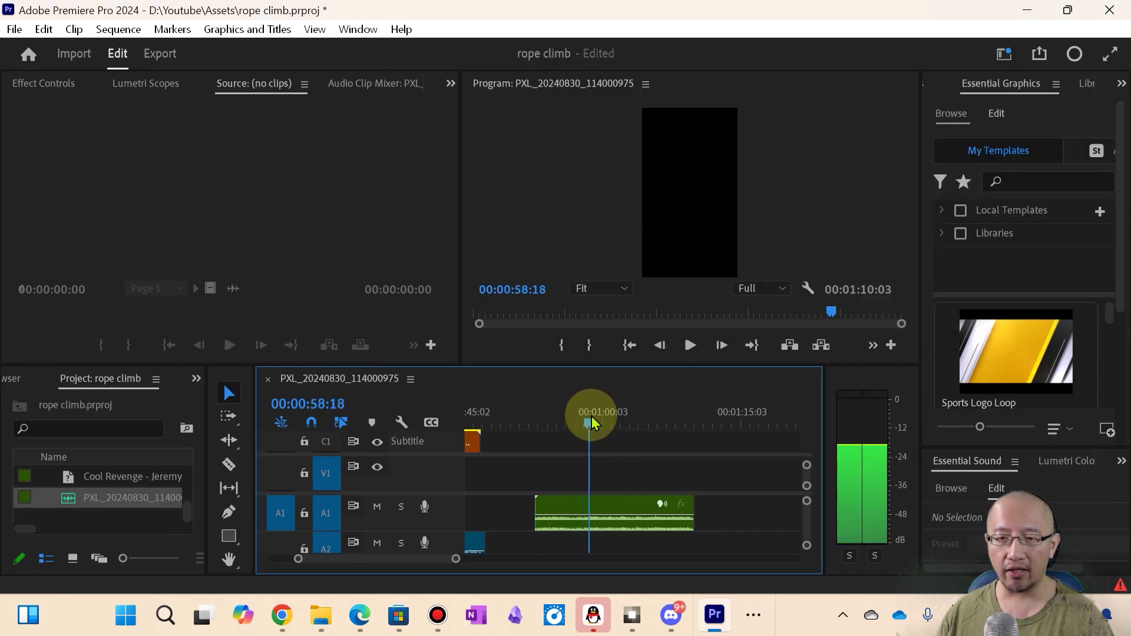
{"action": "left_click", "coordinate": [806, 473]}
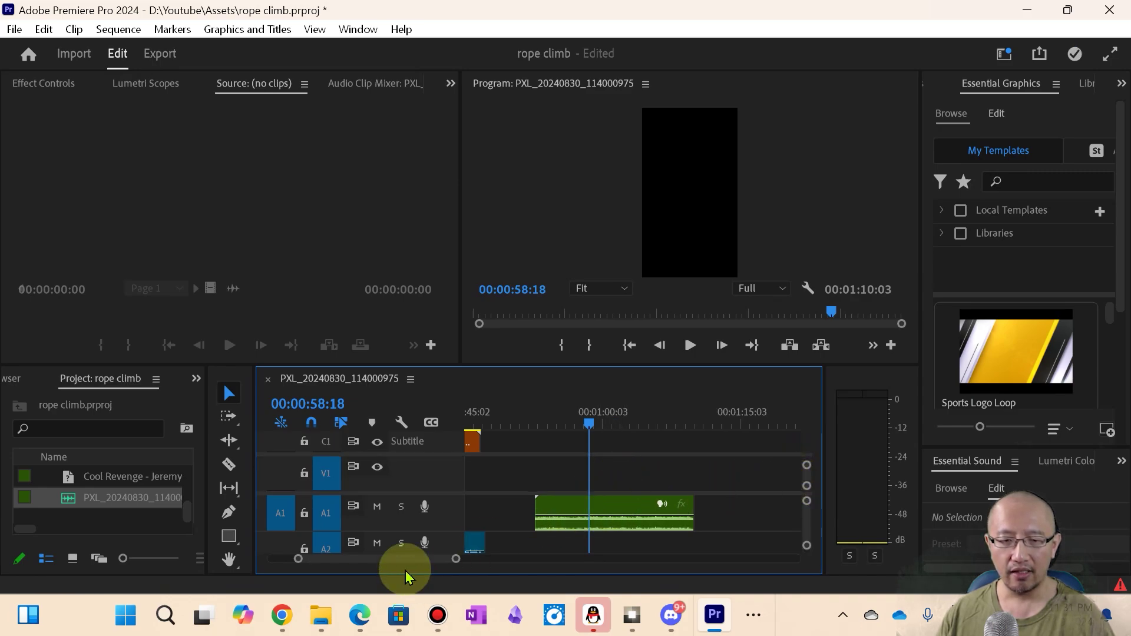
Load PXL_20240830_114000975~2.mp4 from the Downloads window into FreeConvert's video converter.
{"action": "mouse_move", "coordinate": [283, 615]}
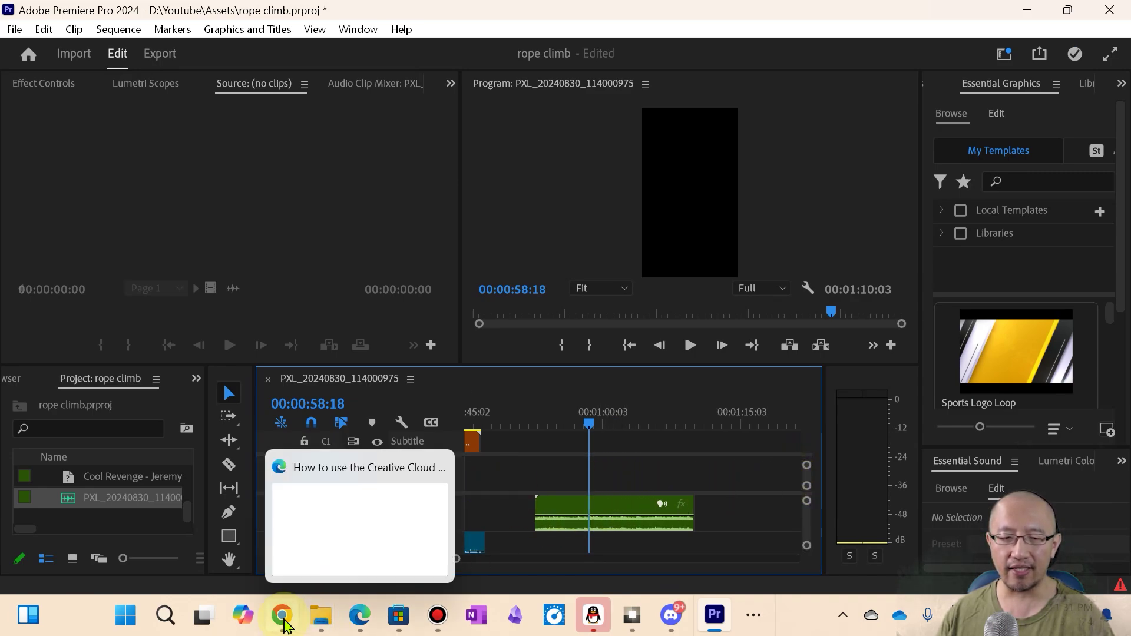
{"action": "left_click", "coordinate": [296, 521]}
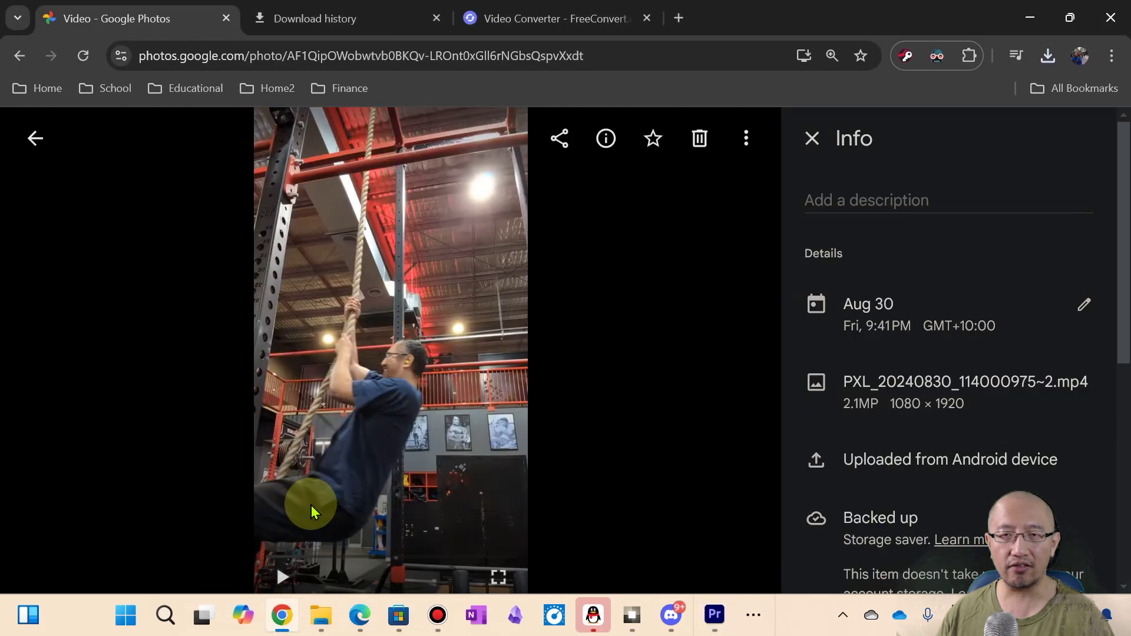
{"action": "left_click", "coordinate": [554, 22]}
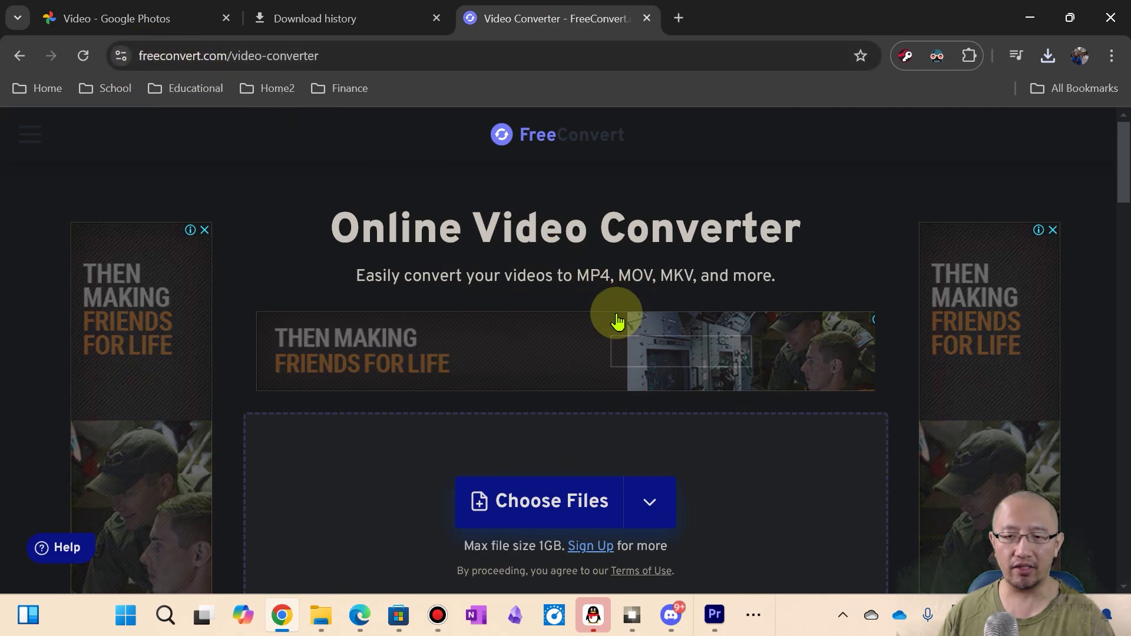
{"action": "scroll", "coordinate": [616, 321], "scroll_direction": "down", "scroll_amount": 5}
{"action": "mouse_move", "coordinate": [613, 333]}
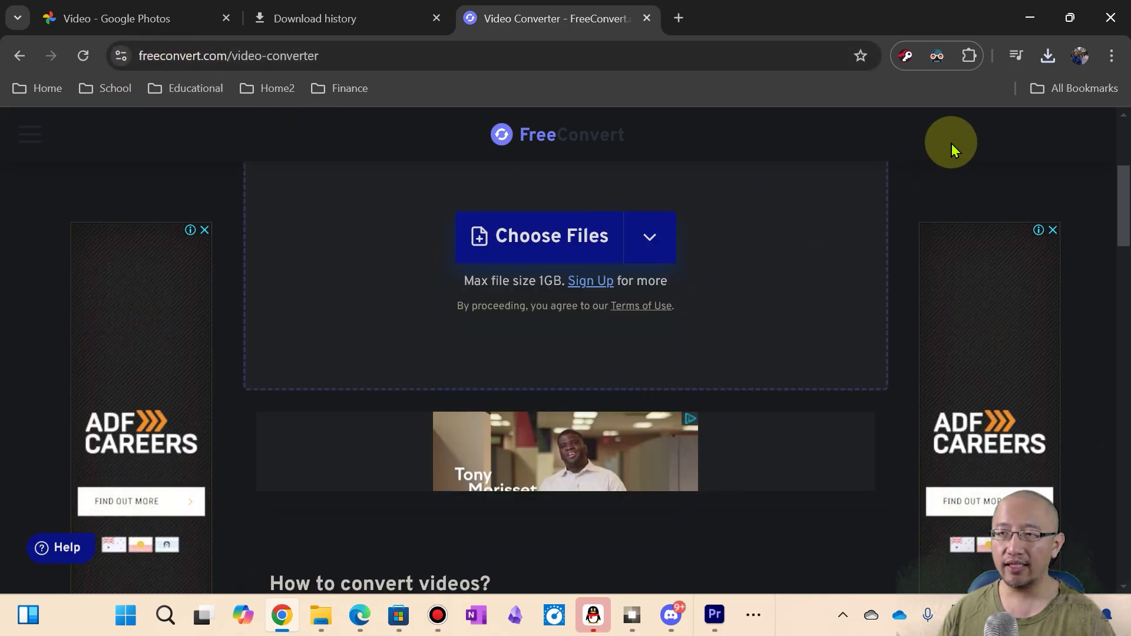
{"action": "left_click", "coordinate": [310, 628]}
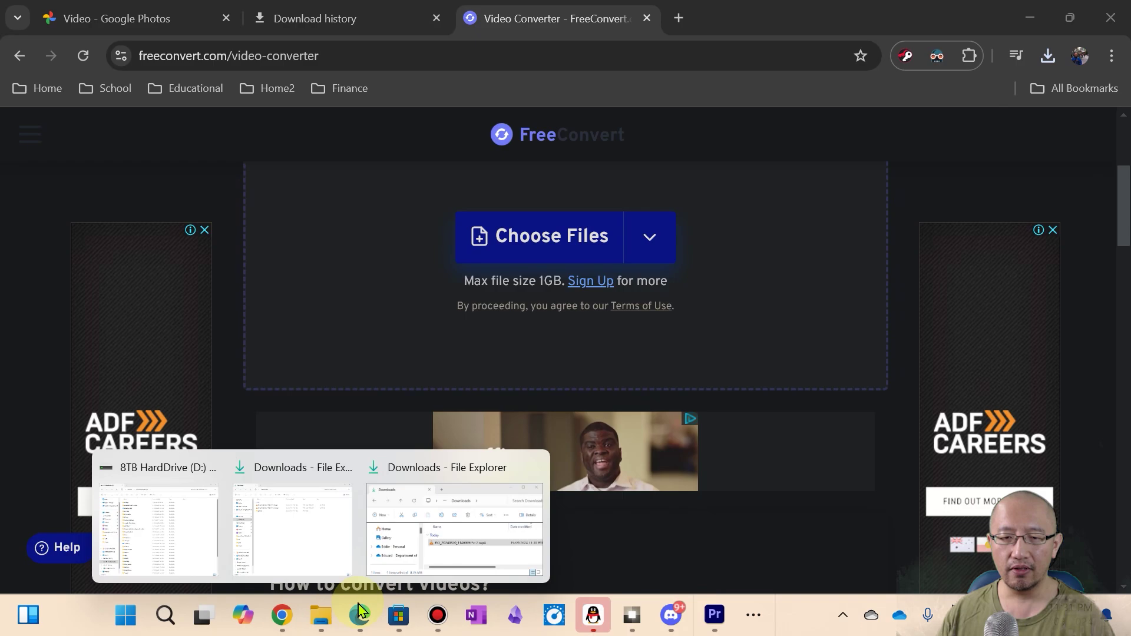
{"action": "left_click", "coordinate": [418, 540]}
{"action": "left_click_drag", "start_coordinate": [778, 30], "coordinate": [927, 33]}
{"action": "left_click_drag", "start_coordinate": [949, 193], "coordinate": [505, 235]}
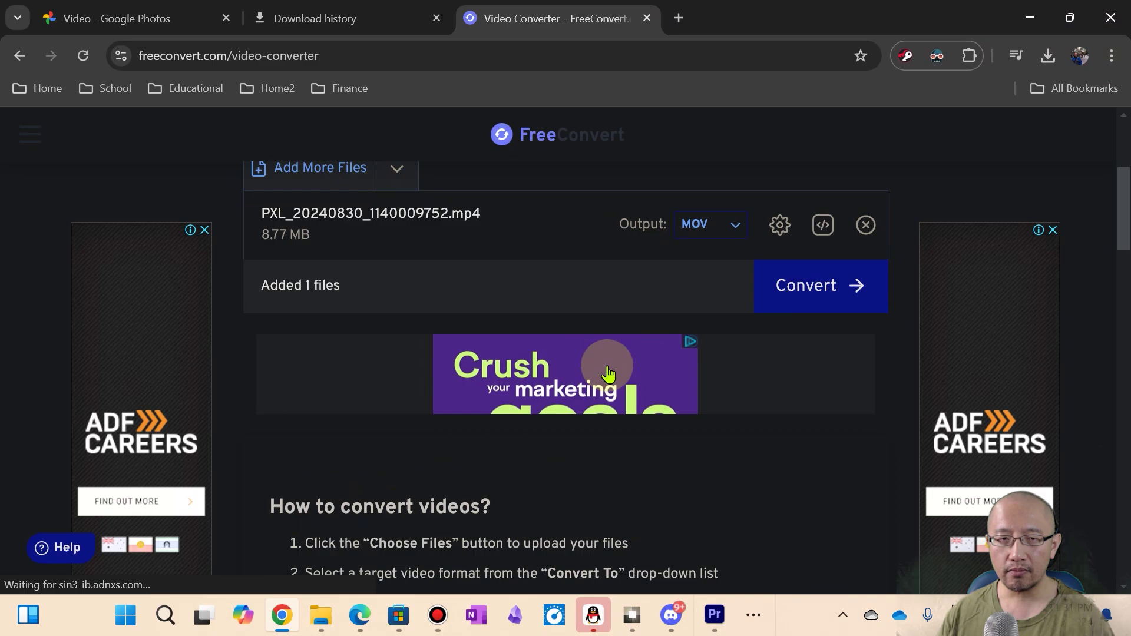
Set the output format to MP4 and convert the clip.
{"action": "scroll", "coordinate": [782, 375], "scroll_direction": "up", "scroll_amount": 3}
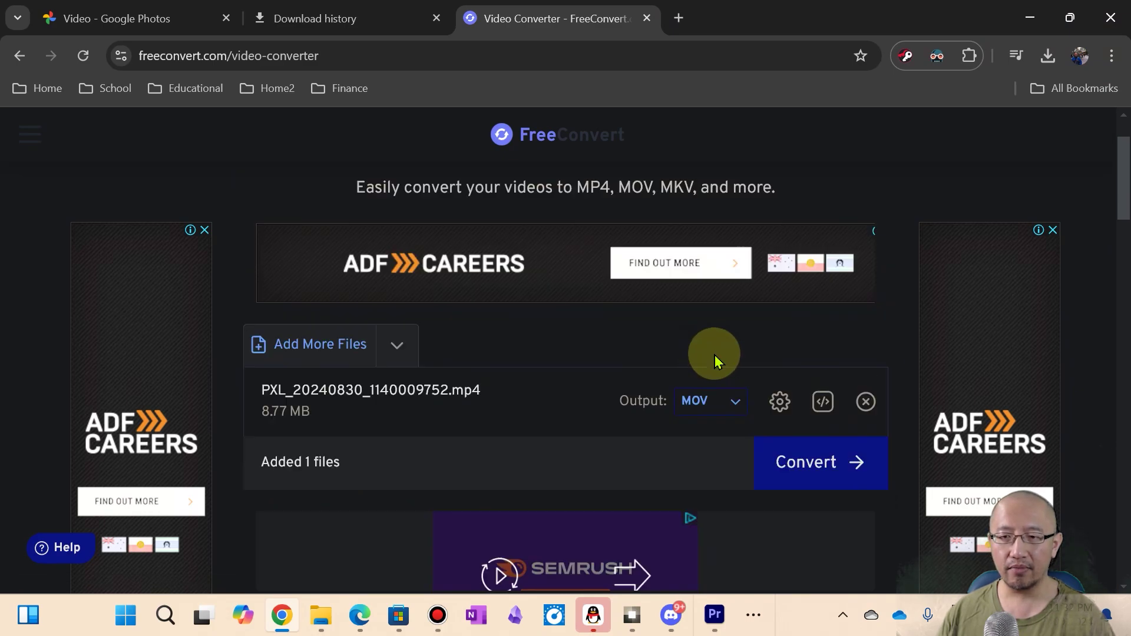
{"action": "left_click", "coordinate": [736, 403]}
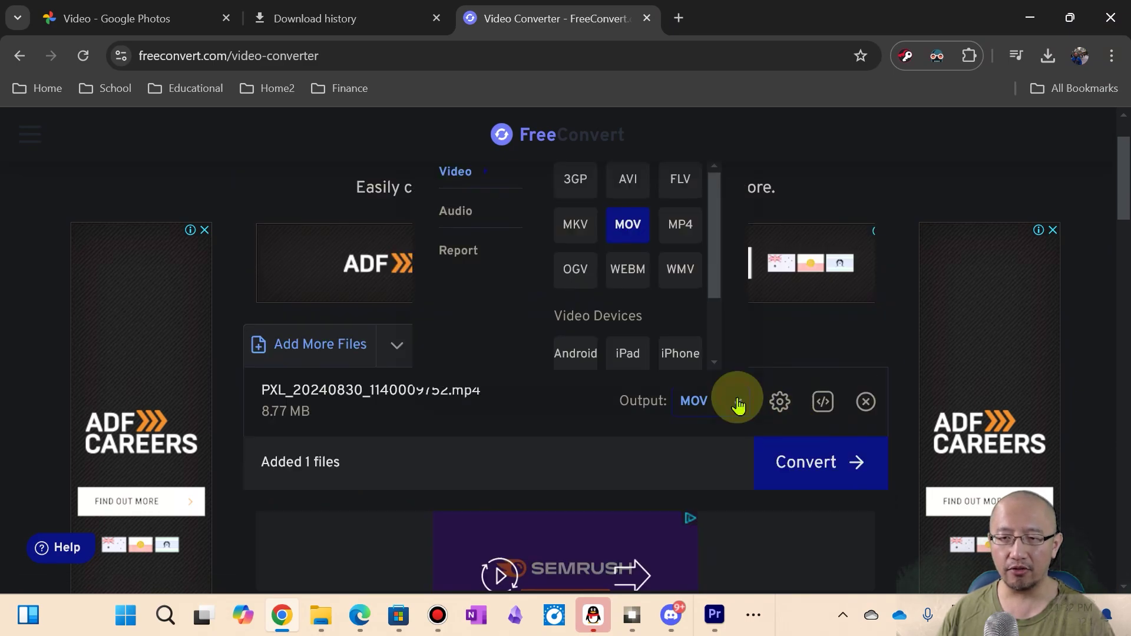
{"action": "left_click", "coordinate": [678, 228]}
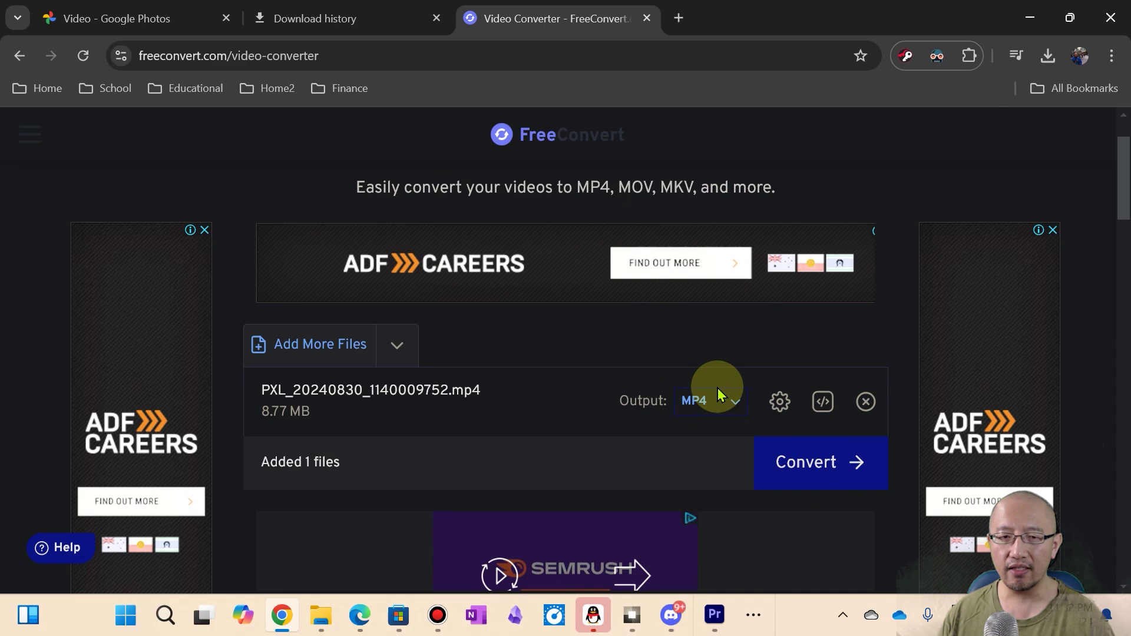
{"action": "scroll", "coordinate": [669, 410], "scroll_direction": "down", "scroll_amount": 2}
{"action": "scroll", "coordinate": [669, 411], "scroll_direction": "up", "scroll_amount": 2}
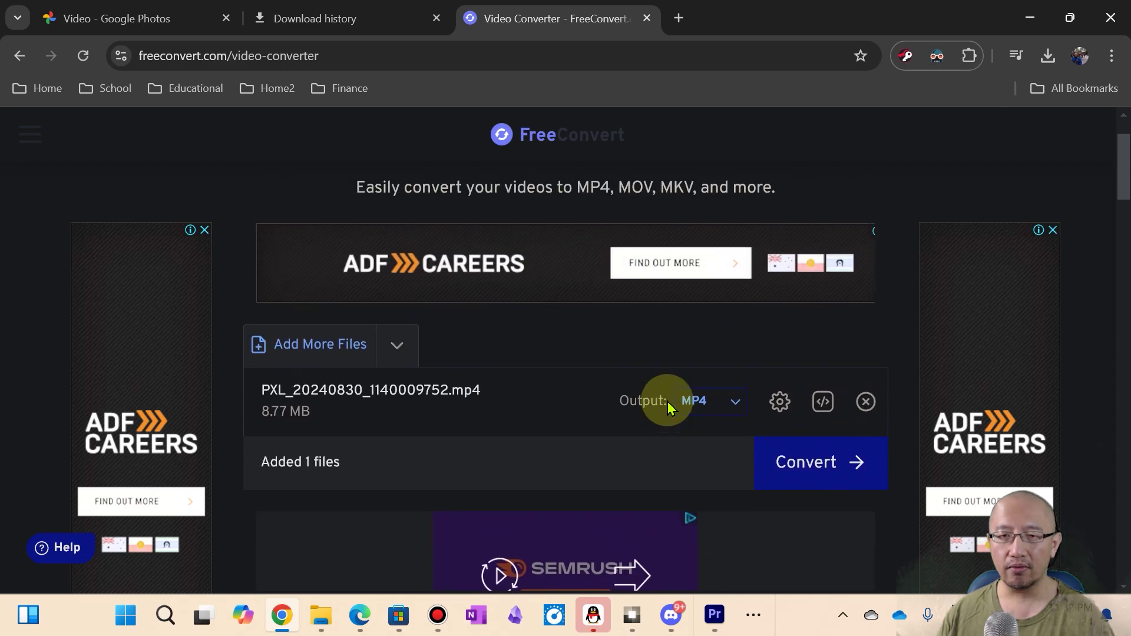
{"action": "left_click", "coordinate": [815, 469]}
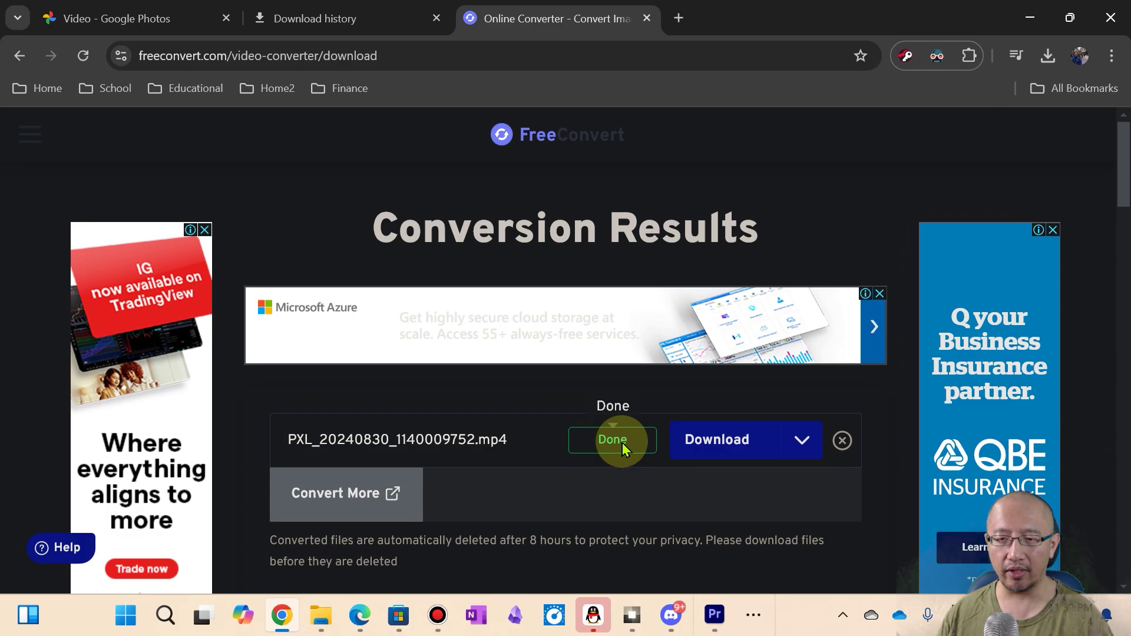
Save the converted MP4 to the device and check Chrome's recent downloads.
{"action": "left_click", "coordinate": [801, 441]}
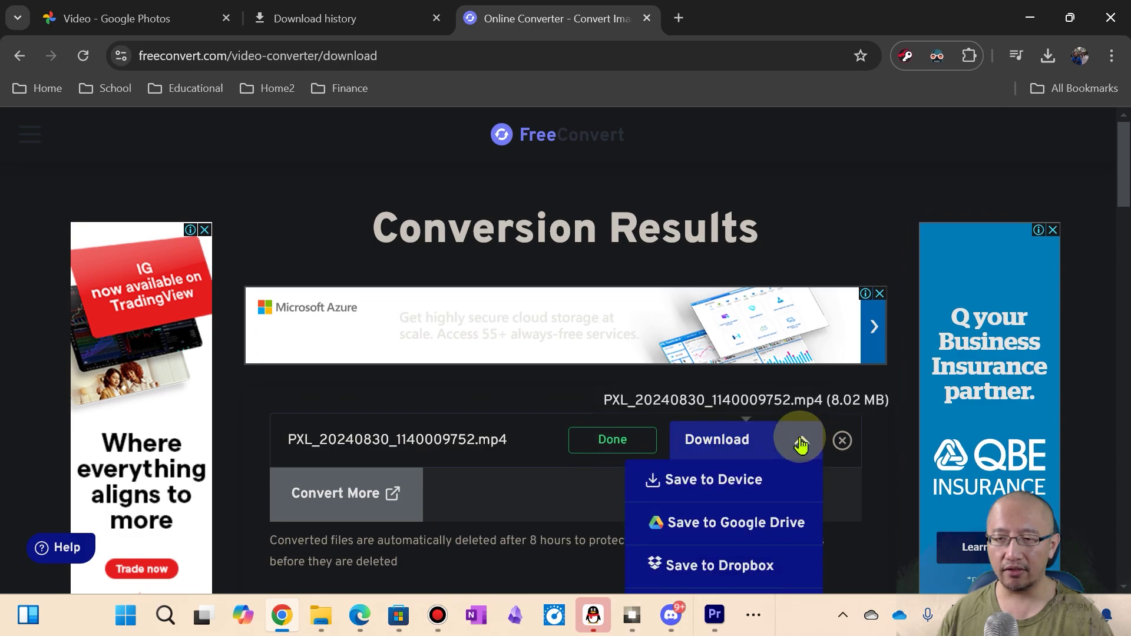
{"action": "left_click", "coordinate": [728, 446]}
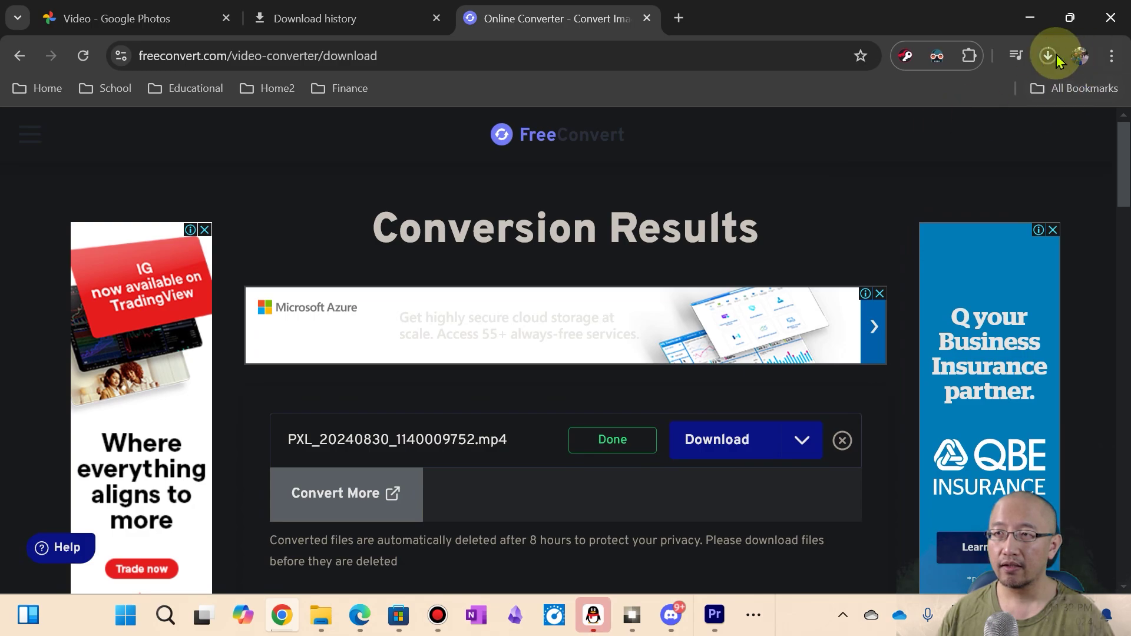
{"action": "left_click", "coordinate": [1048, 57]}
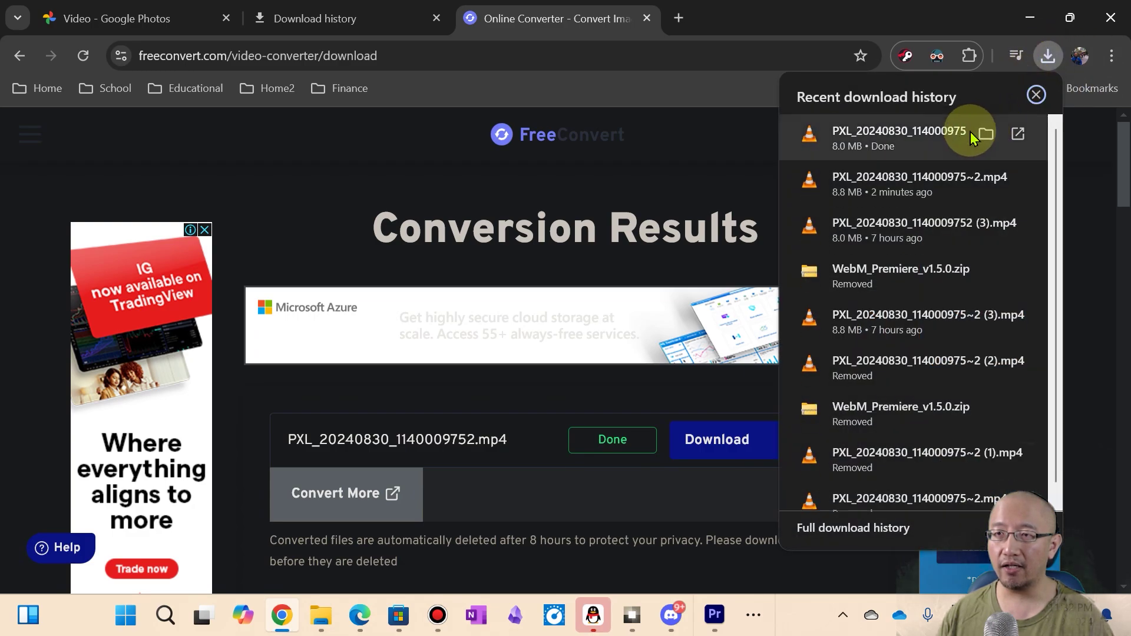
Show the converted PXL_20240830_1140009752.mp4 in Downloads, widen the window, and select the 8,217 KB file.
{"action": "left_click", "coordinate": [987, 137]}
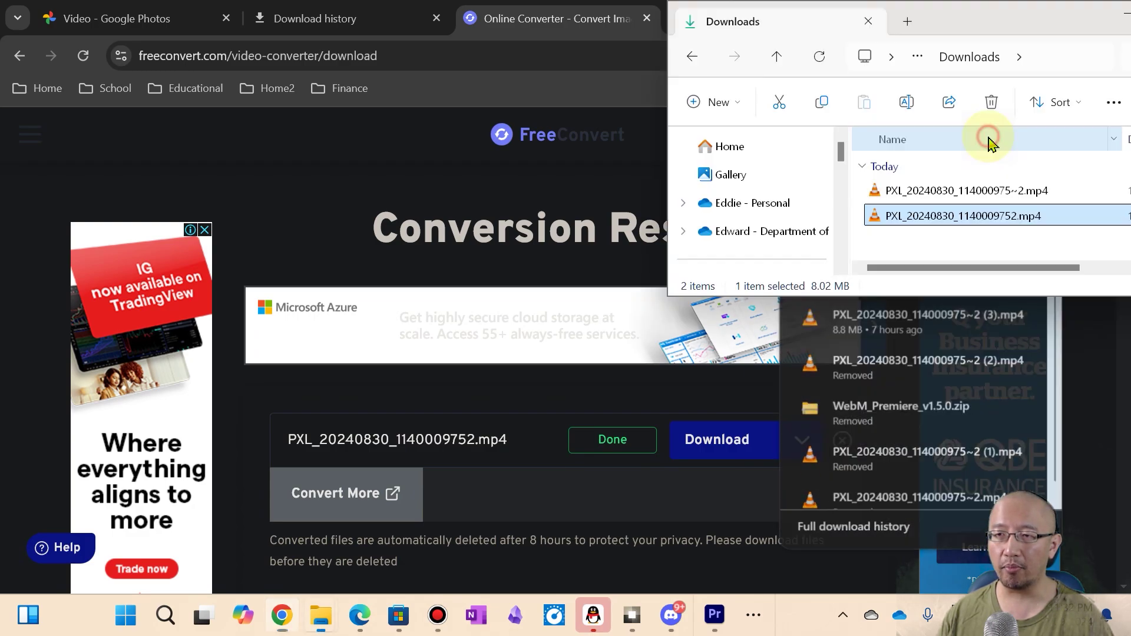
{"action": "left_click_drag", "start_coordinate": [669, 229], "coordinate": [560, 241]}
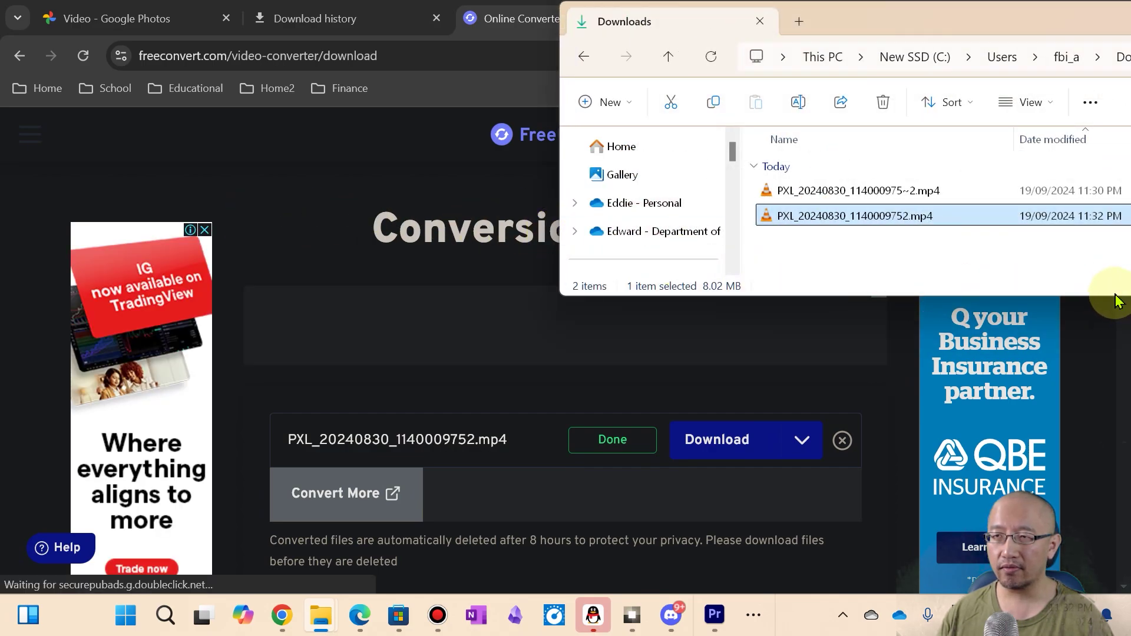
{"action": "left_click_drag", "start_coordinate": [991, 29], "coordinate": [589, 78]}
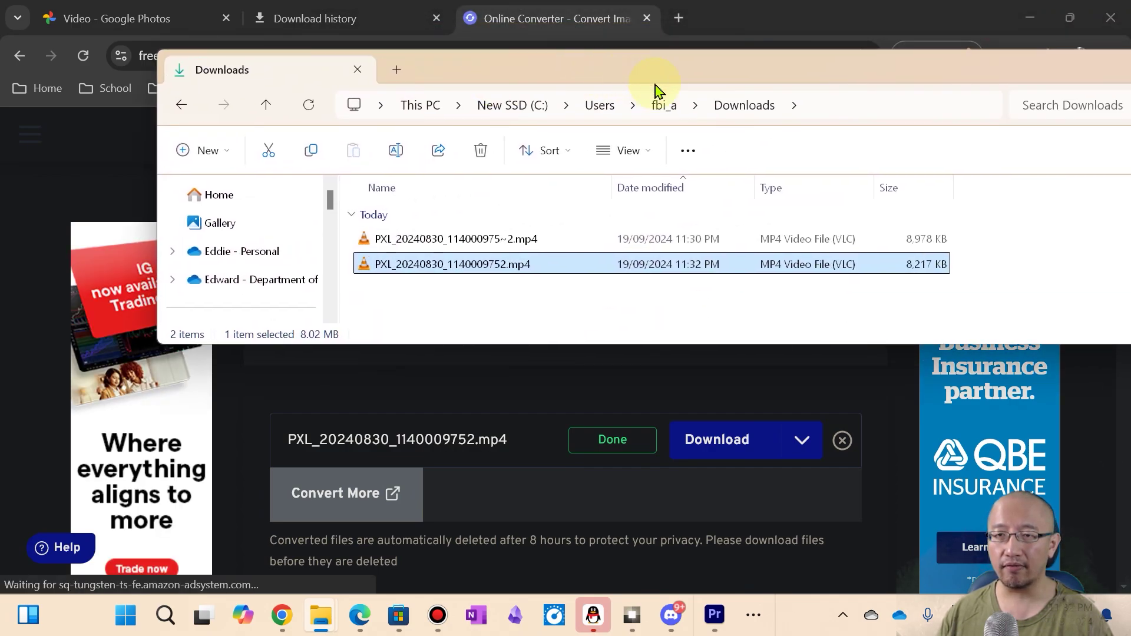
{"action": "left_click", "coordinate": [847, 307]}
{"action": "left_click", "coordinate": [717, 277]}
{"action": "left_click_drag", "start_coordinate": [710, 288], "coordinate": [695, 274]}
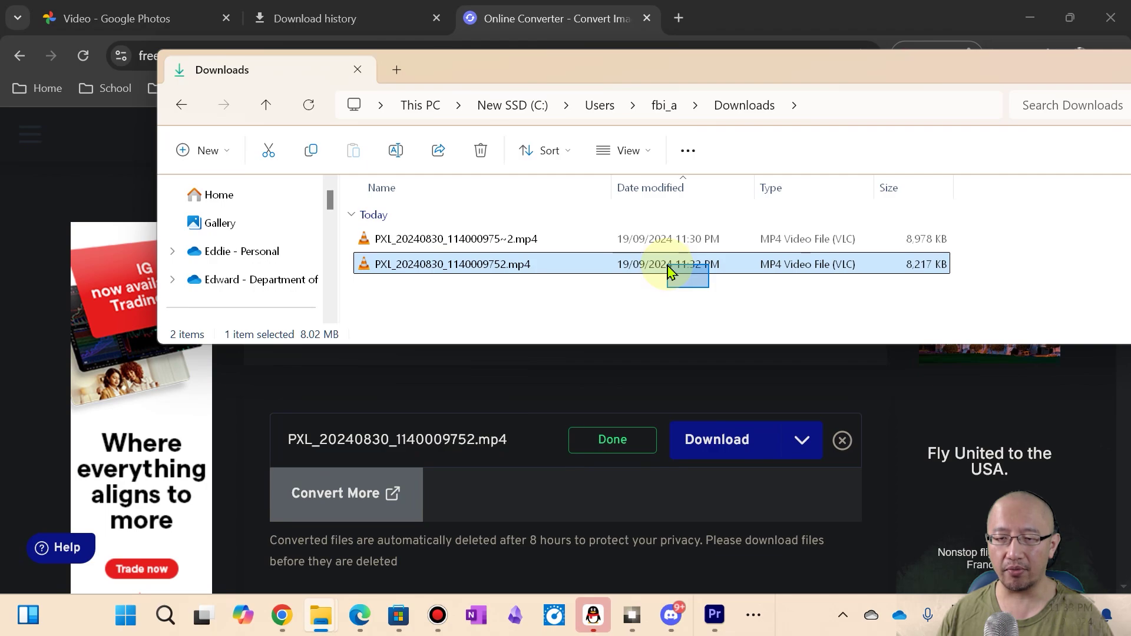
{"action": "left_click_drag", "start_coordinate": [654, 62], "coordinate": [189, 43]}
Drag the converted MP4 into the Premiere timeline and move the playhead to 00:01:17:24.
{"action": "mouse_move", "coordinate": [715, 618]}
{"action": "left_click", "coordinate": [662, 542]}
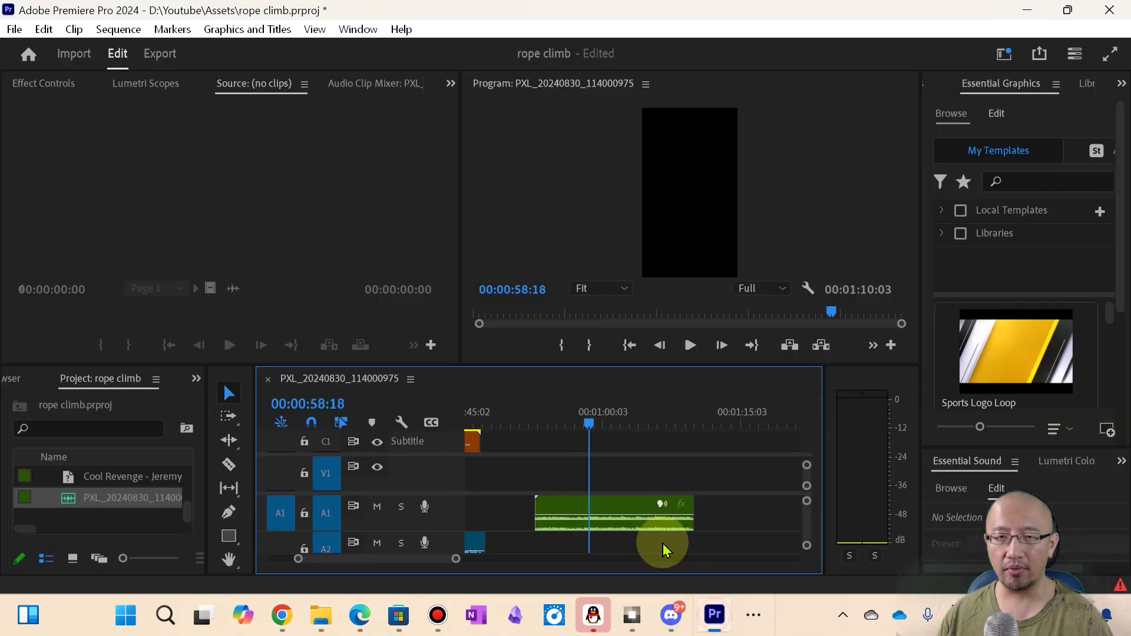
{"action": "mouse_move", "coordinate": [319, 618]}
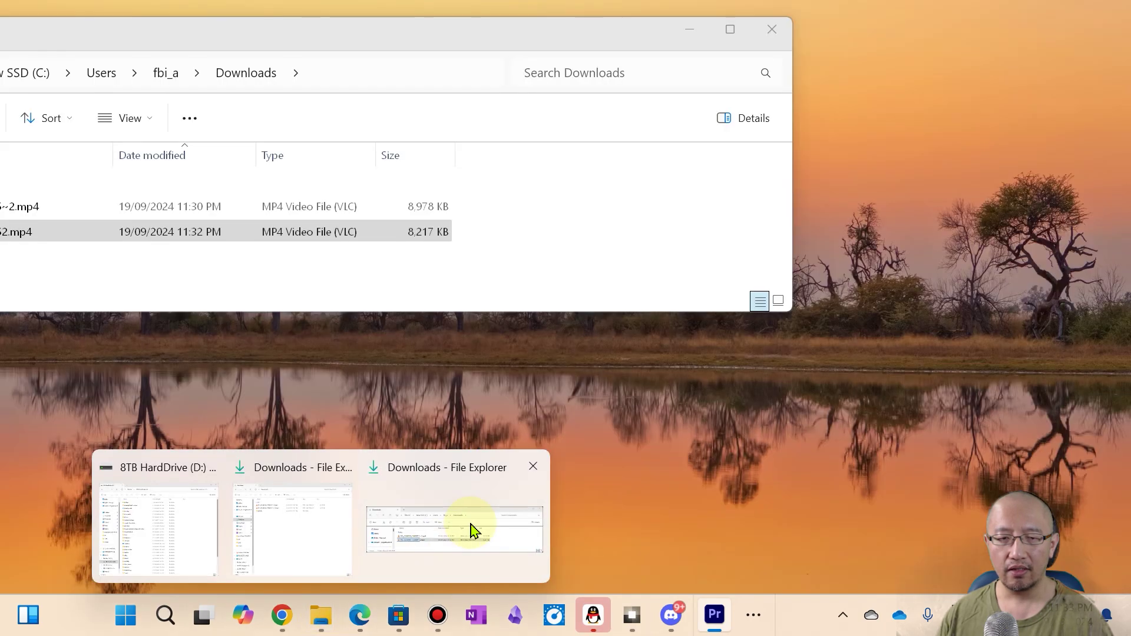
{"action": "left_click", "coordinate": [472, 526]}
{"action": "left_click_drag", "start_coordinate": [361, 236], "coordinate": [724, 511]}
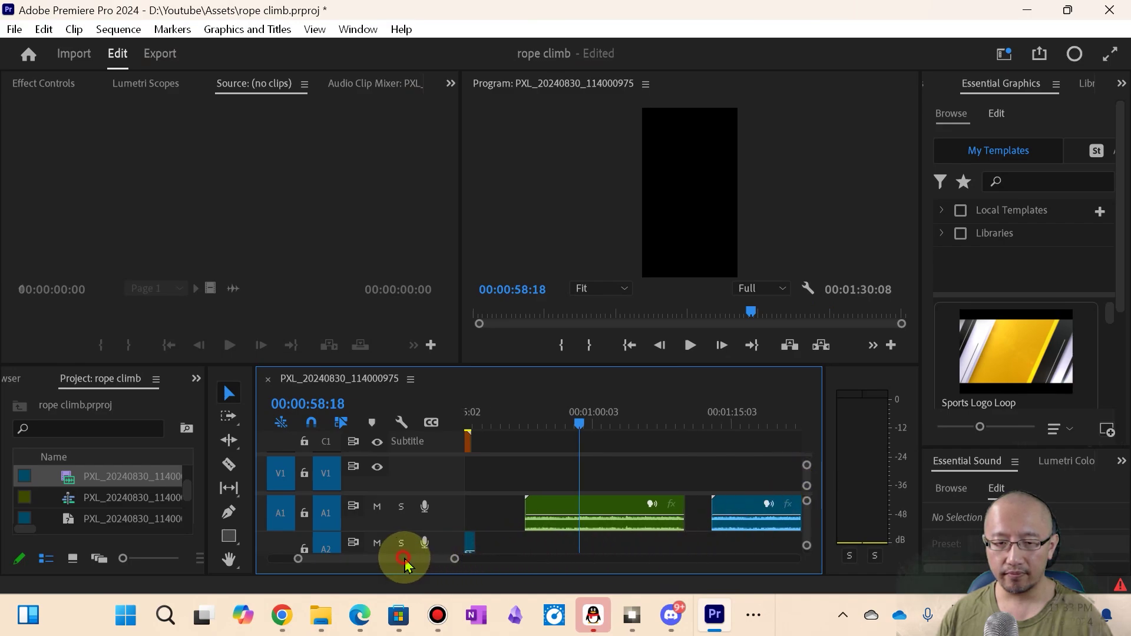
{"action": "scroll", "coordinate": [412, 554], "scroll_direction": "down", "scroll_amount": 5}
{"action": "left_click", "coordinate": [589, 414]}
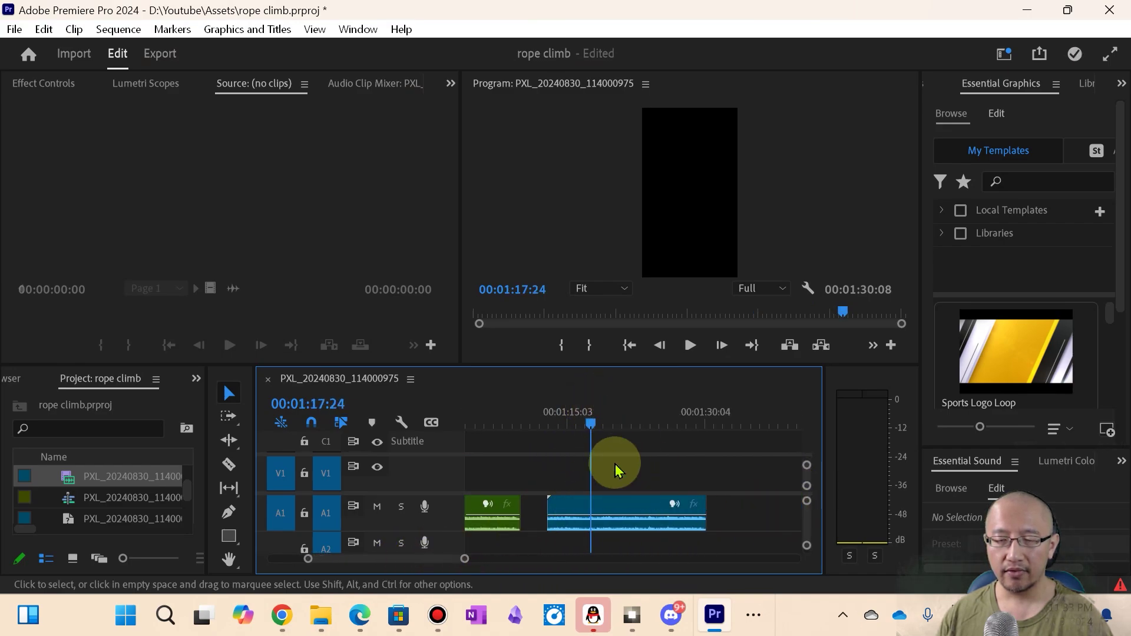
Place the converted MP4 on V1 and A1, rewind to its start, and play then stop it.
{"action": "mouse_move", "coordinate": [330, 618]}
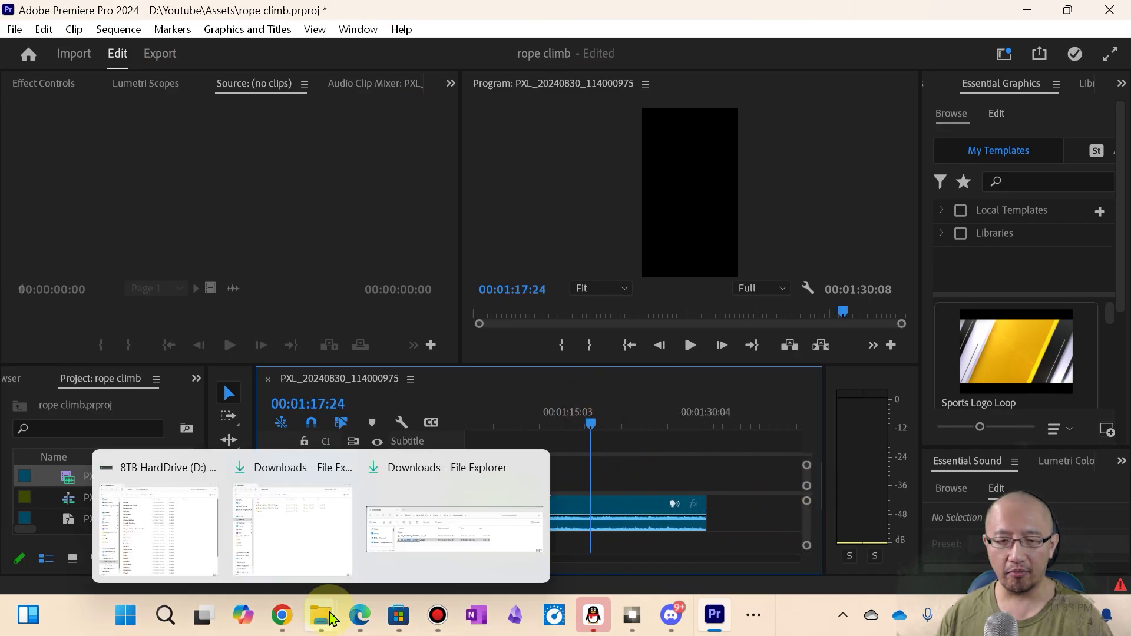
{"action": "left_click", "coordinate": [391, 574]}
{"action": "left_click_drag", "start_coordinate": [274, 235], "coordinate": [522, 479]}
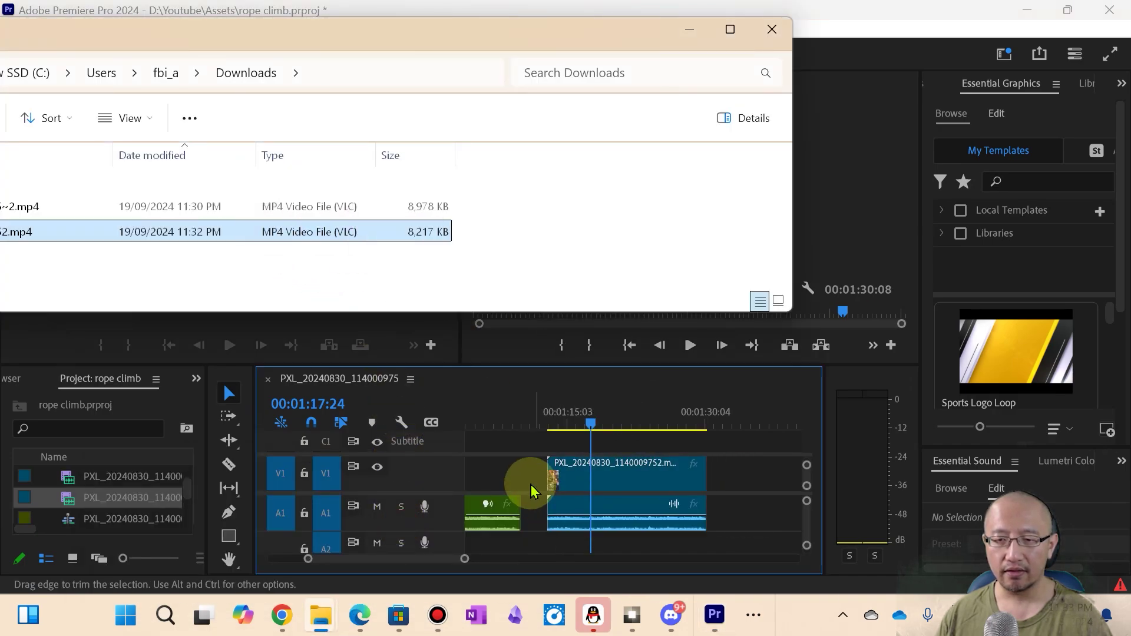
{"action": "left_click", "coordinate": [569, 423]}
{"action": "left_click_drag", "start_coordinate": [569, 423], "coordinate": [554, 423]}
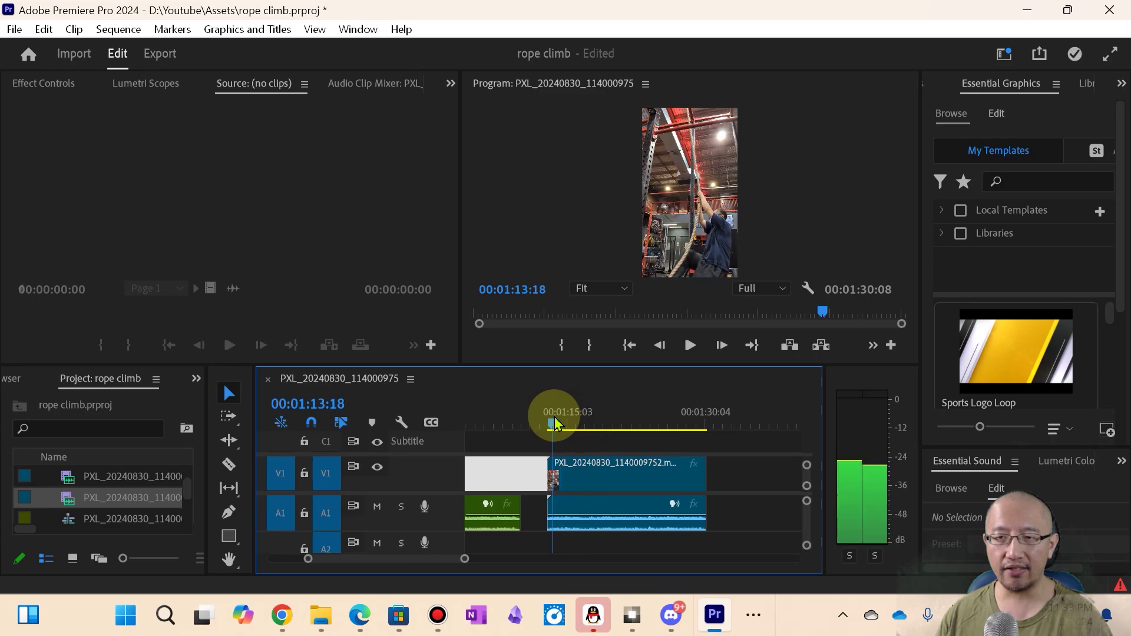
{"action": "left_click", "coordinate": [689, 345]}
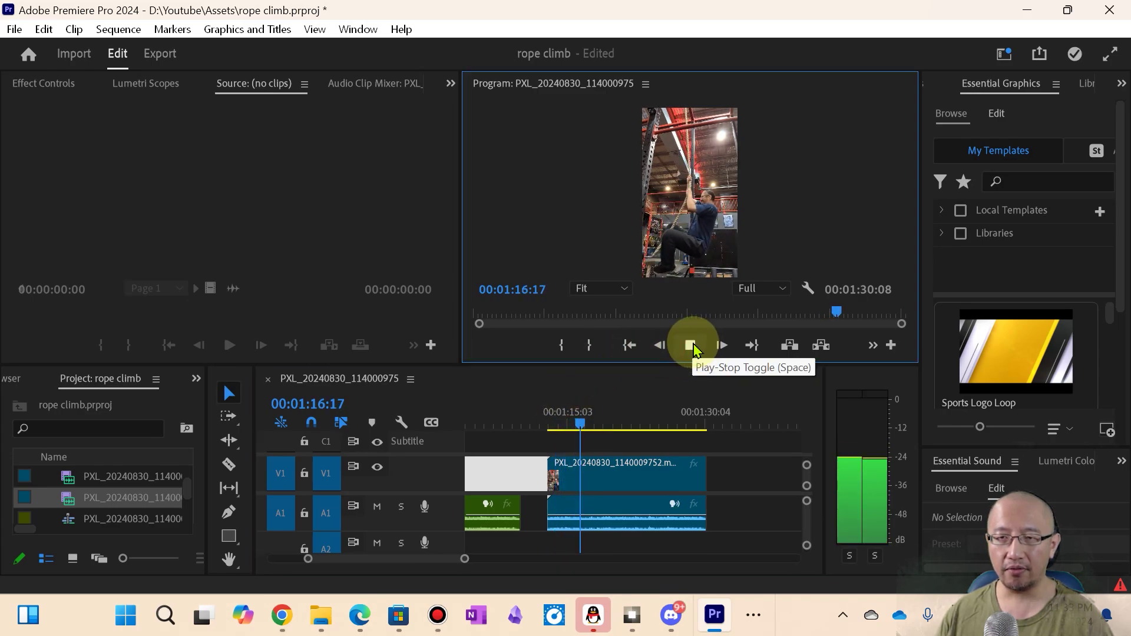
{"action": "left_click", "coordinate": [691, 348]}
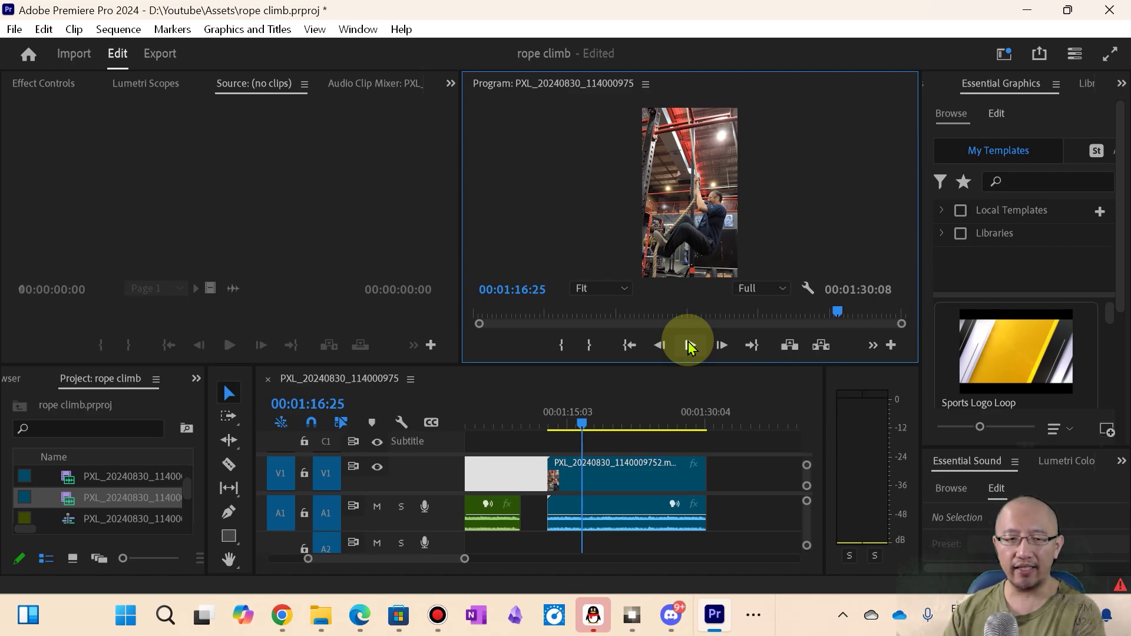
Switch Chrome to the Google Photos tab with PXL_20240830_114000975~2.mp4 and minimize Premiere Pro.
{"action": "mouse_move", "coordinate": [282, 615]}
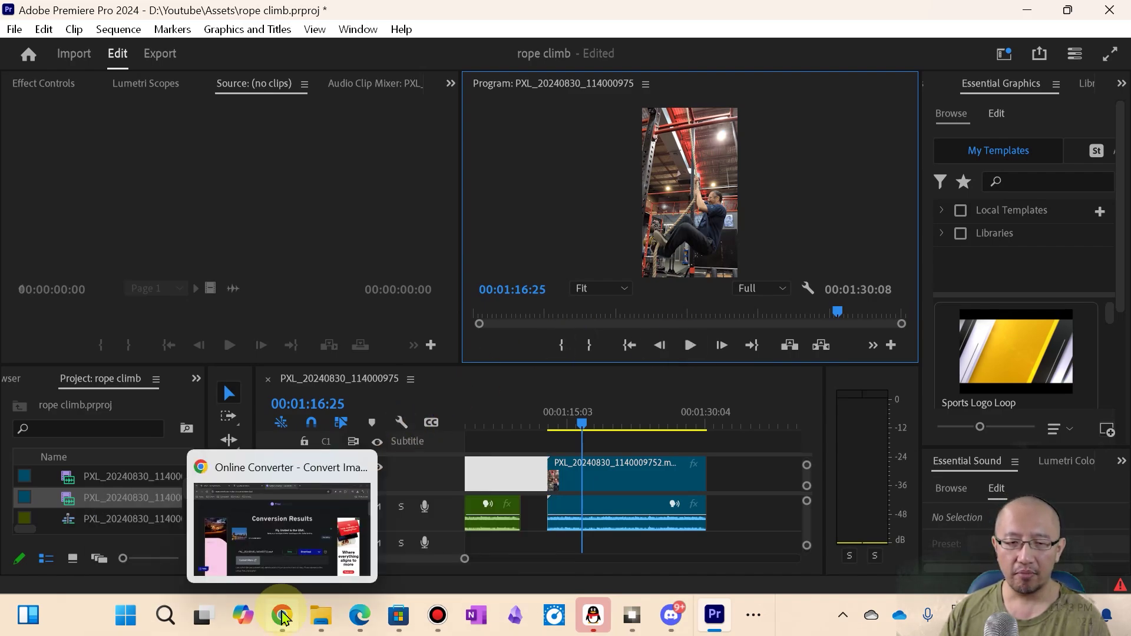
{"action": "left_click", "coordinate": [290, 533]}
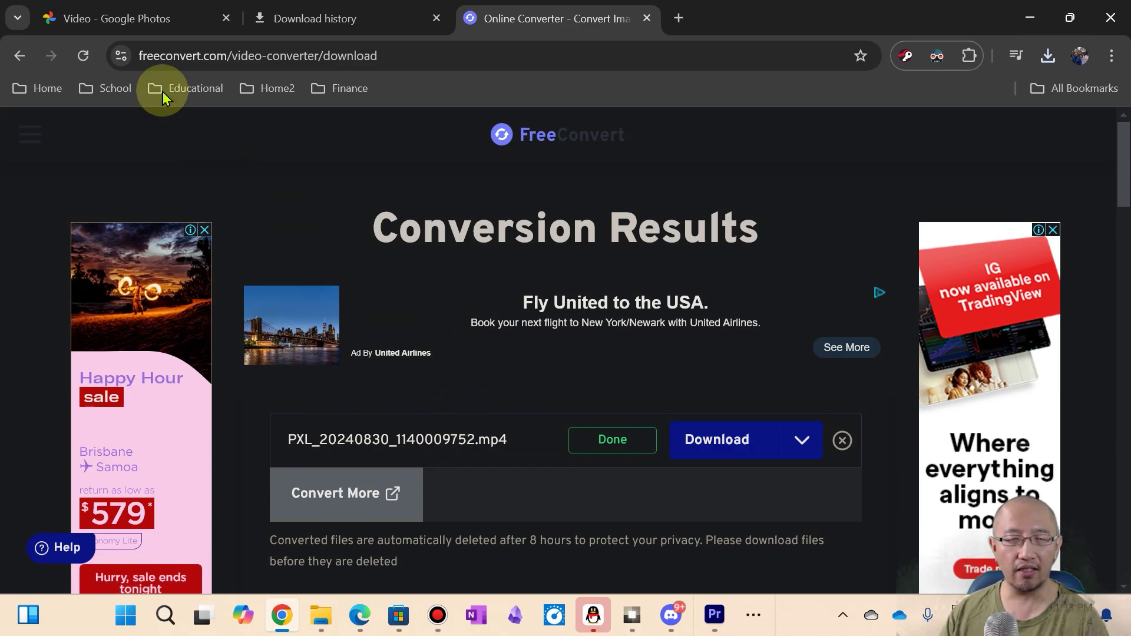
{"action": "left_click", "coordinate": [115, 13]}
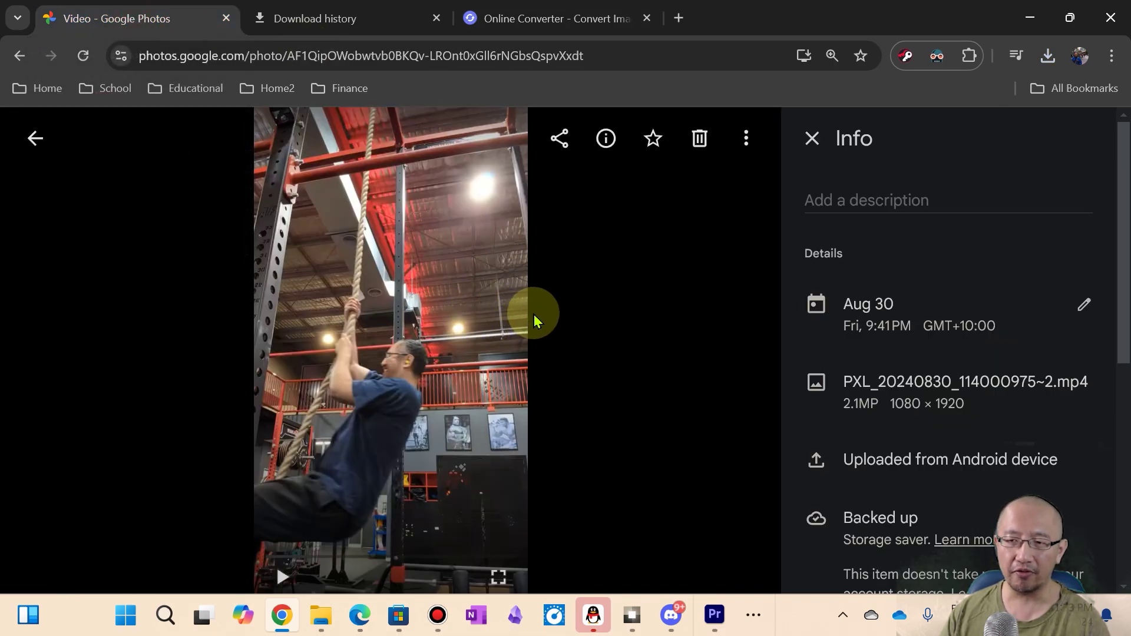
{"action": "left_click", "coordinate": [715, 615]}
{"action": "left_click", "coordinate": [724, 628]}
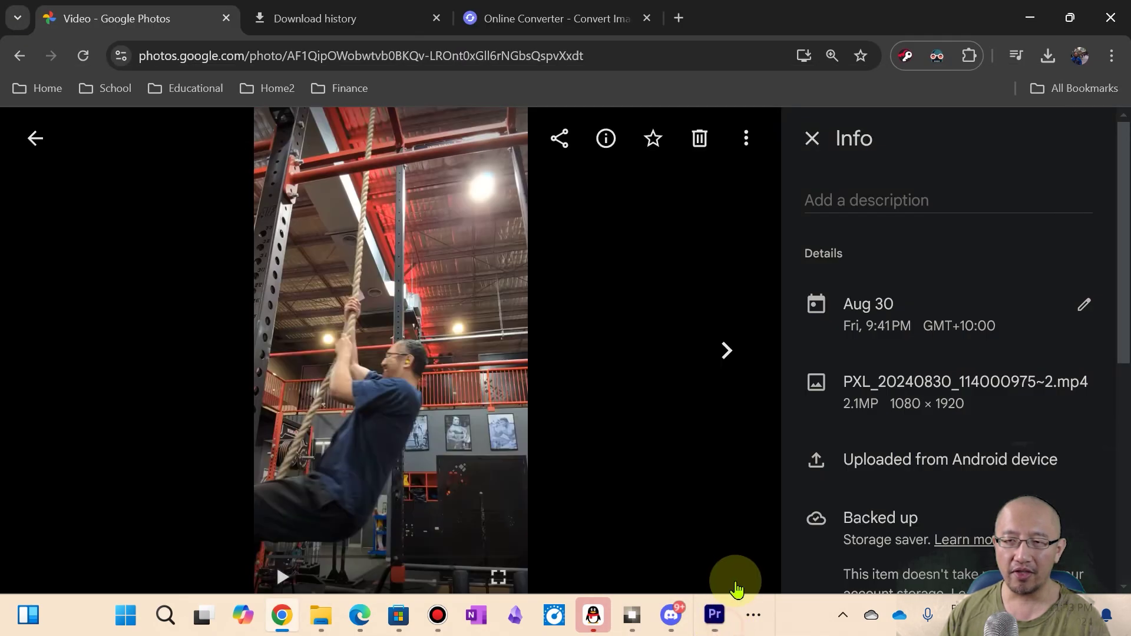